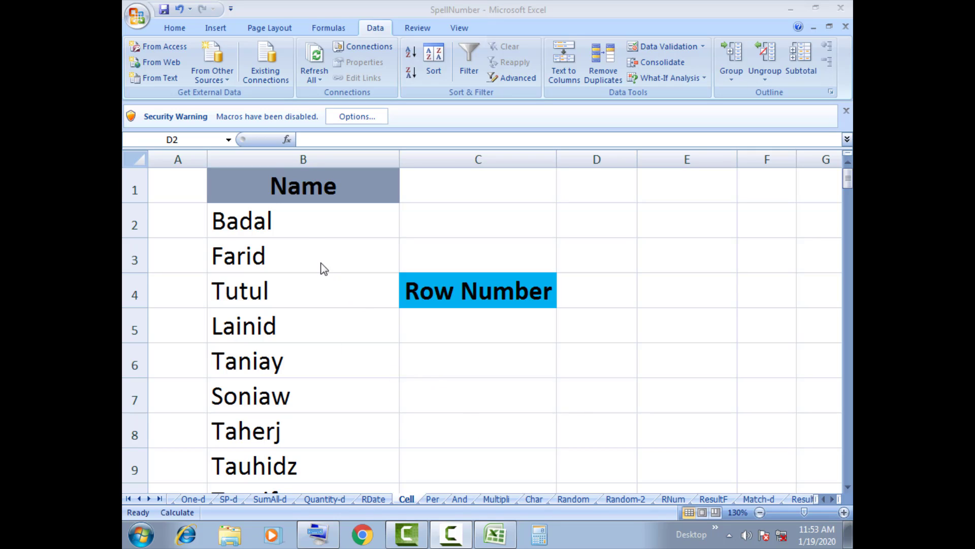
Examine the extent of the Name column from B2 to its last filled cell and select the entire list
click(307, 231)
click(297, 220)
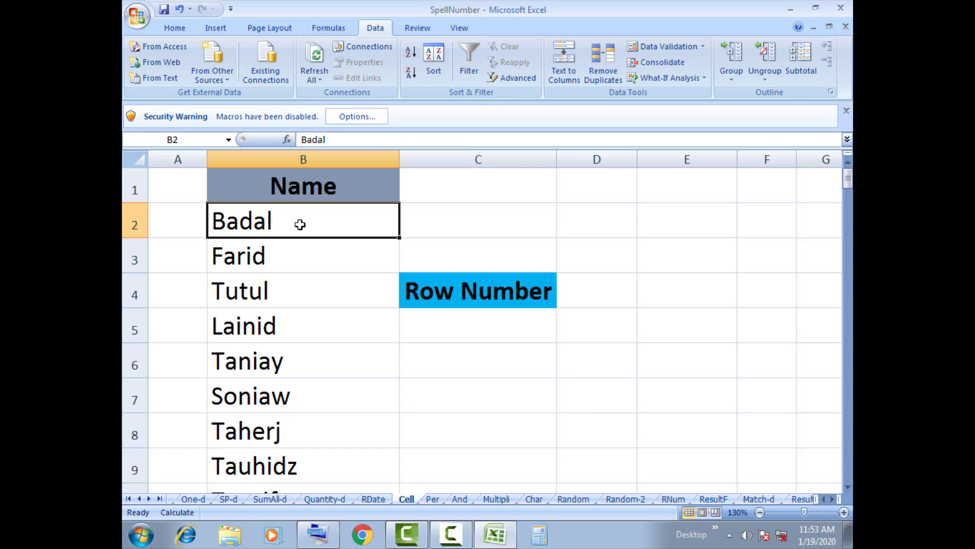
key(ctrl+Down)
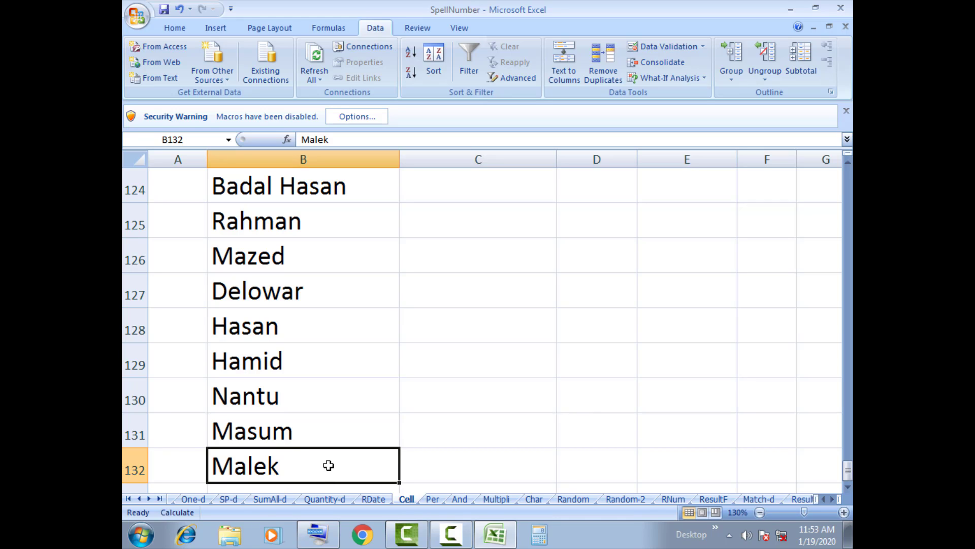
key(ctrl+Up)
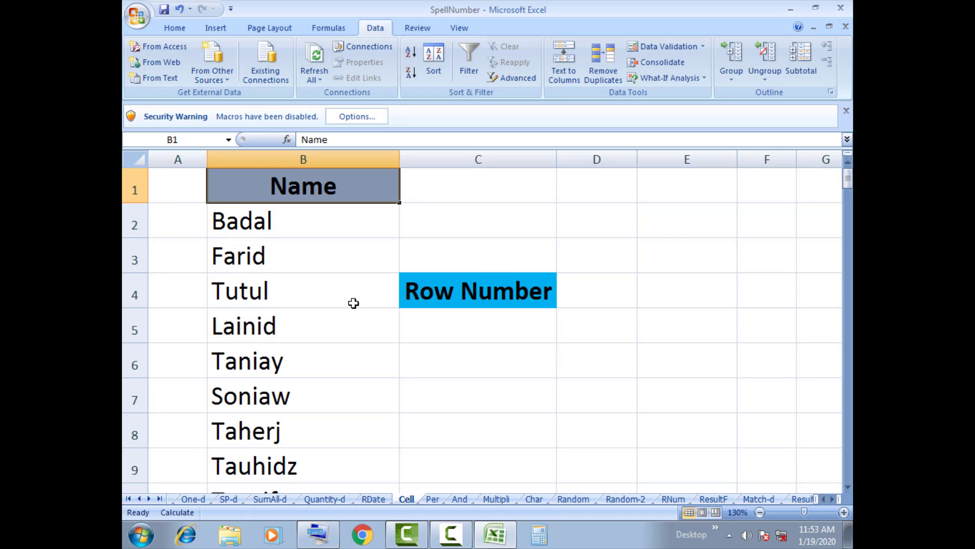
click(286, 223)
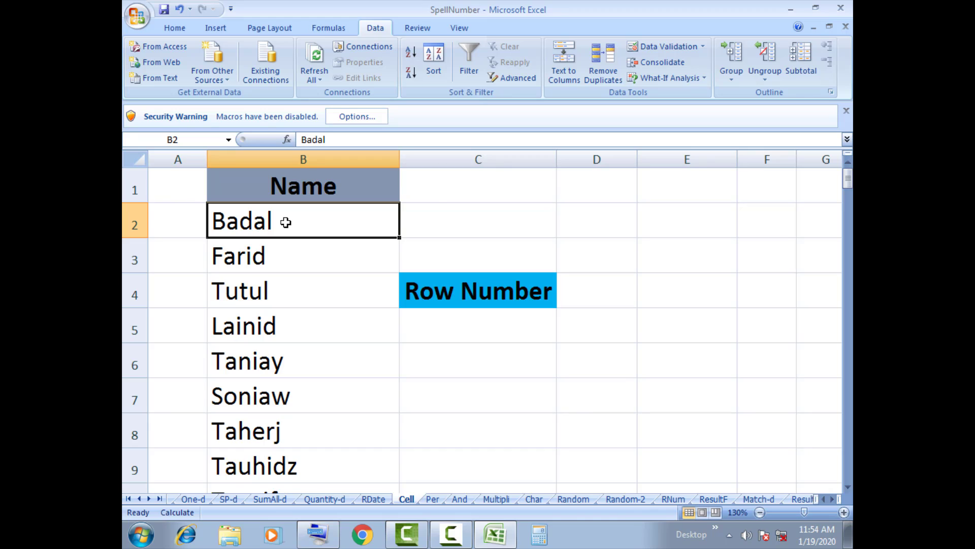
key(ctrl+shift+Down)
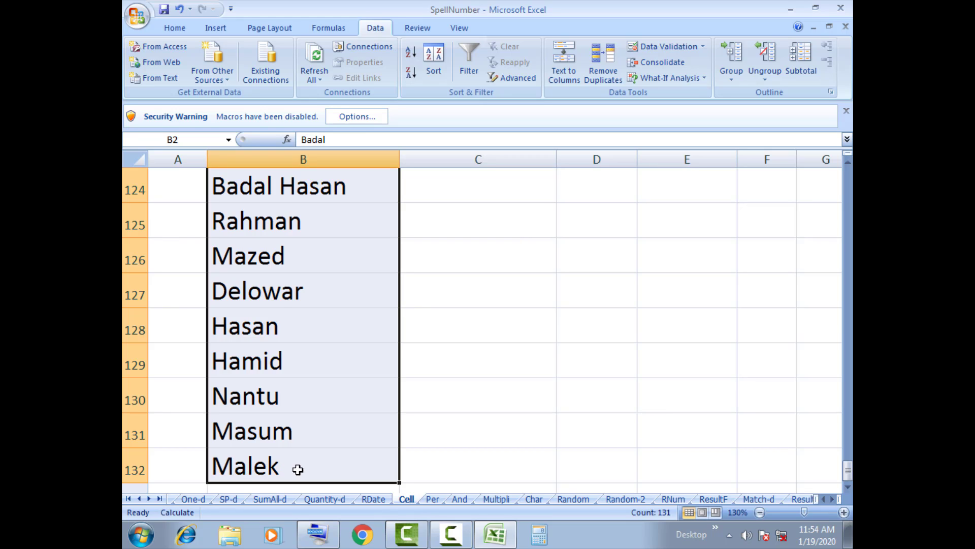
key(Up)
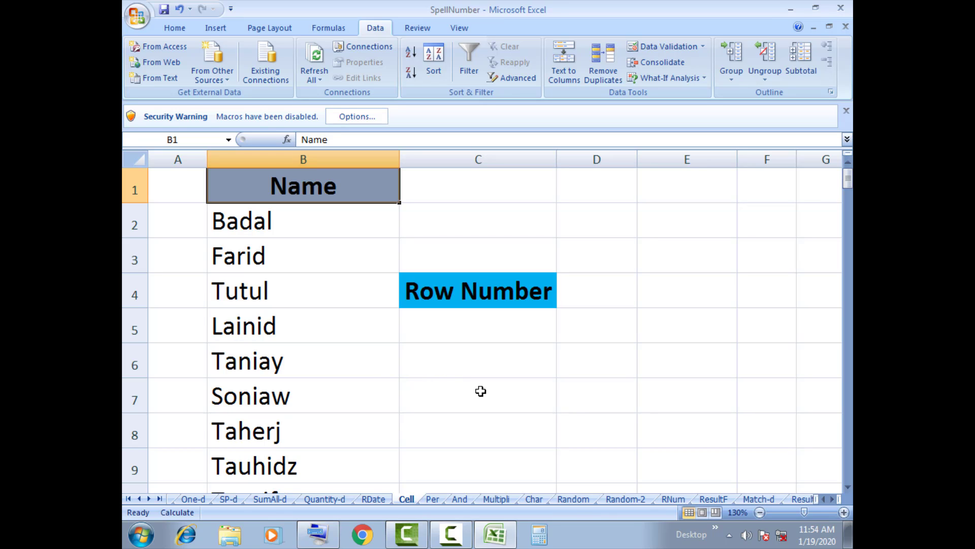
Find the next occurrence of the name already held in the search field, and close Find and Replace
key(ctrl+f)
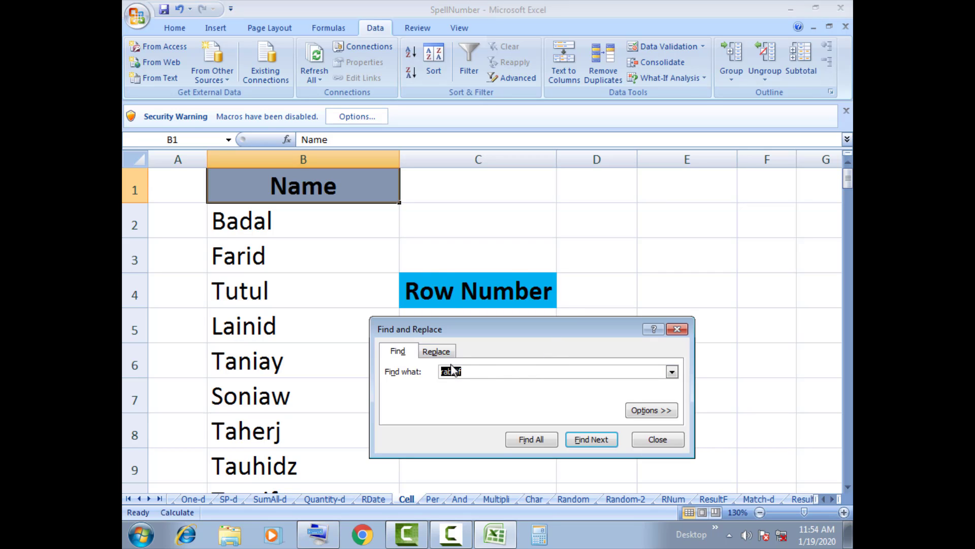
click(438, 354)
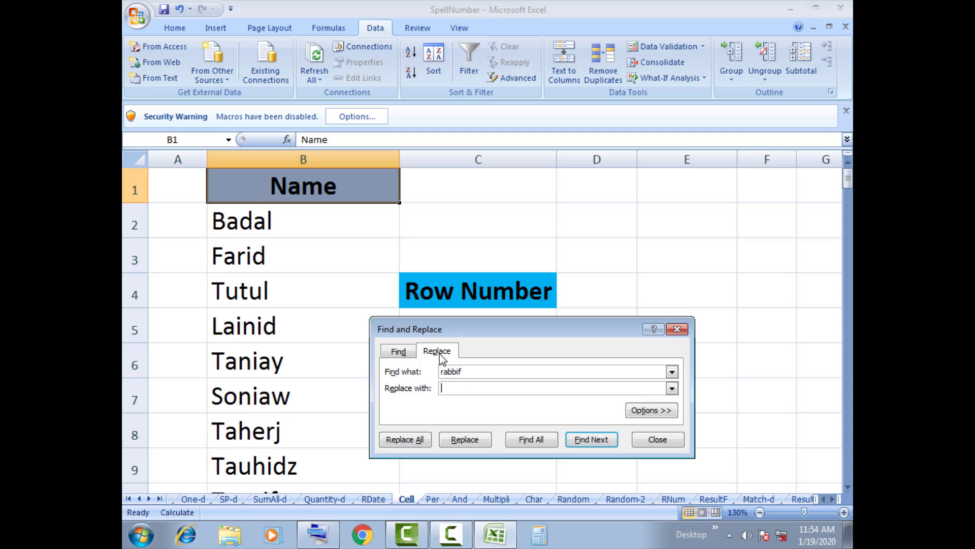
click(399, 352)
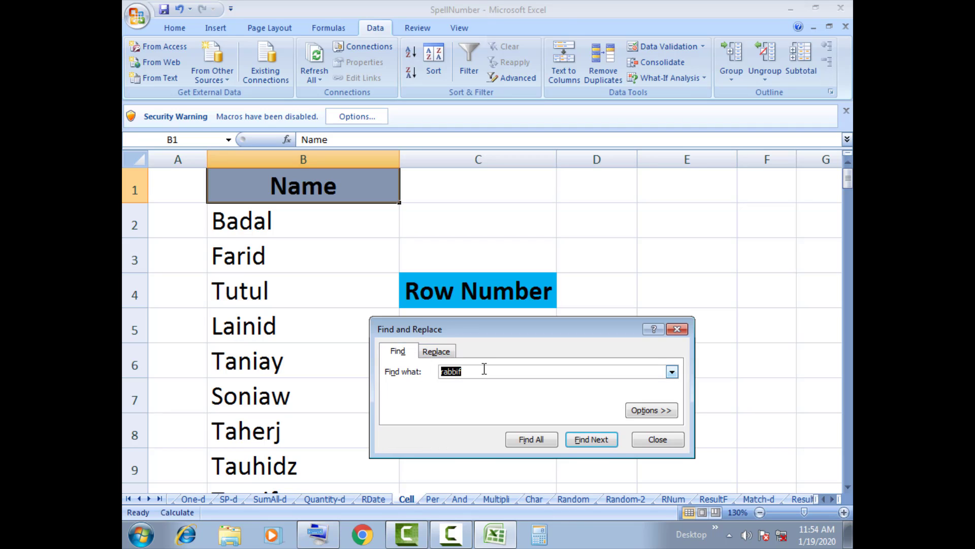
drag(481, 326, 485, 272)
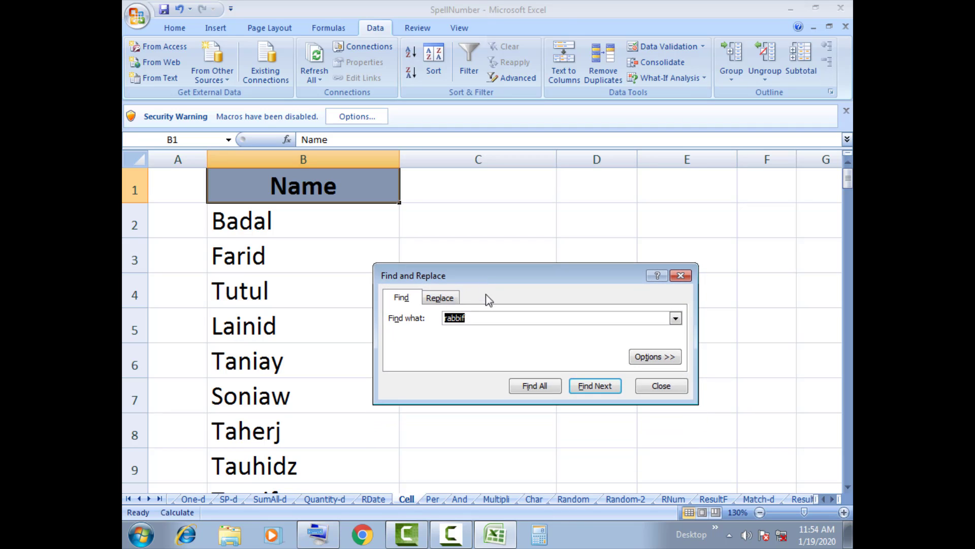
click(480, 317)
click(601, 387)
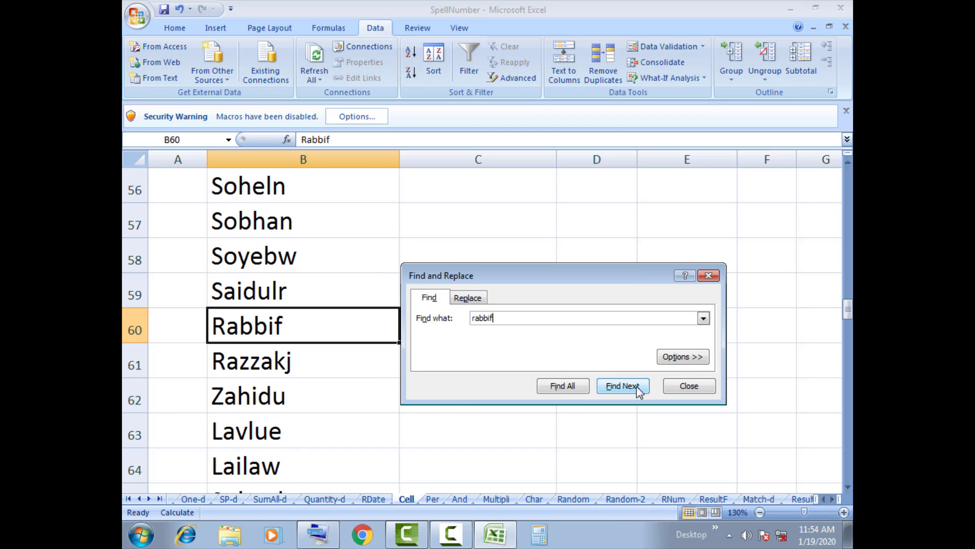
click(689, 385)
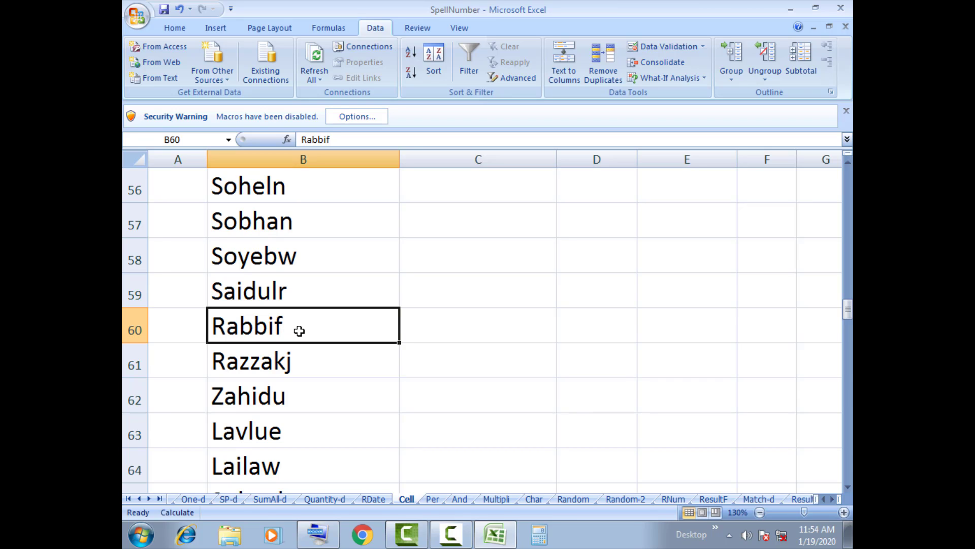
Look through the full list of names in column B down to its last entry in B132 and back to the header
scroll(310, 332, up, 18)
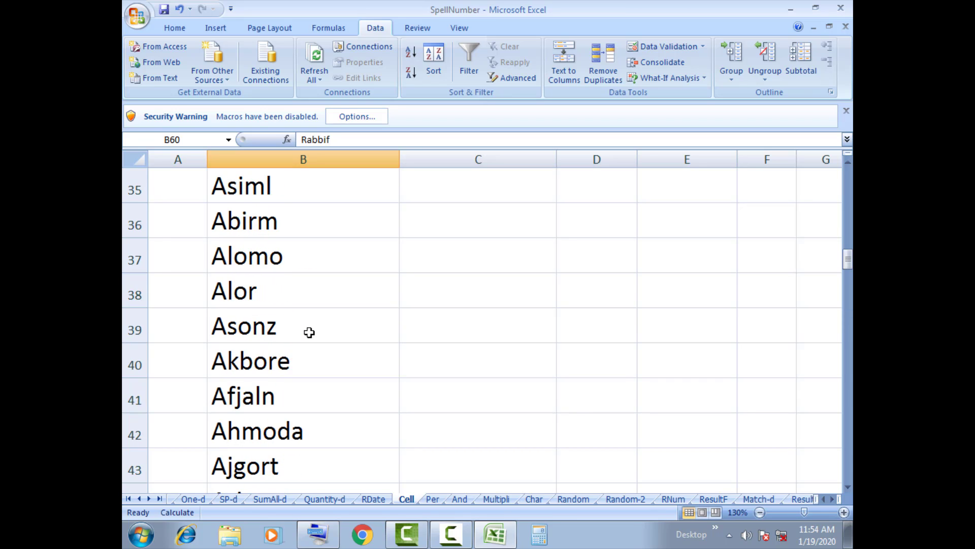
scroll(303, 330, down, 20)
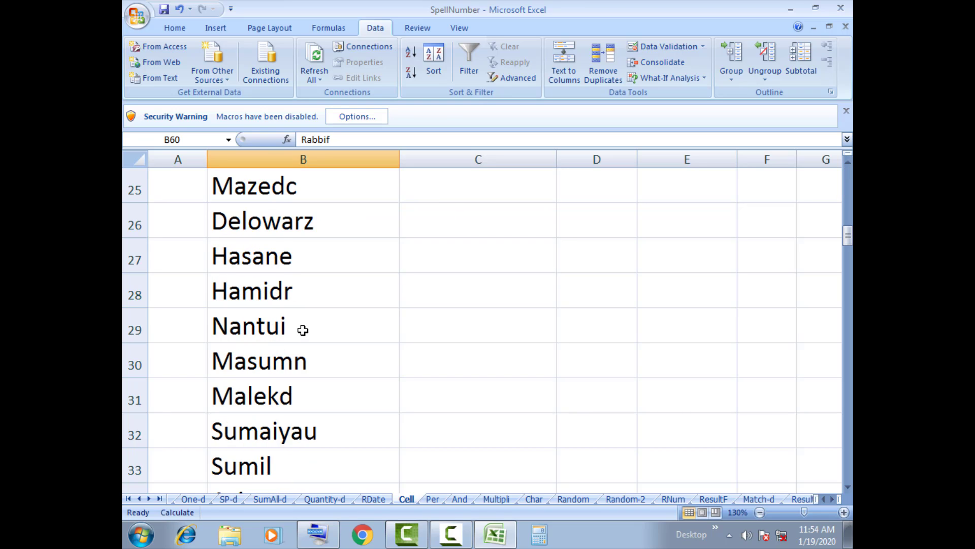
scroll(302, 330, down, 16)
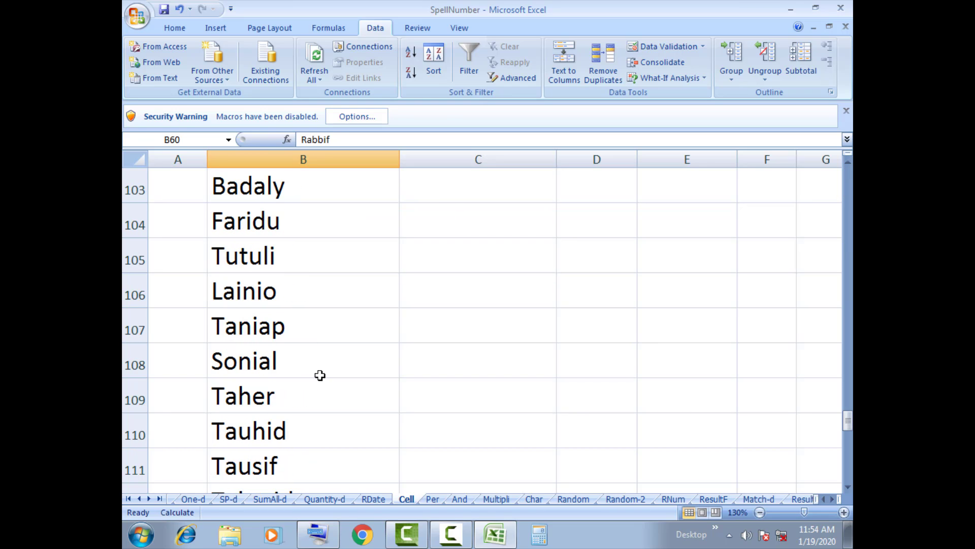
scroll(318, 373, up, 4)
scroll(317, 373, up, 1)
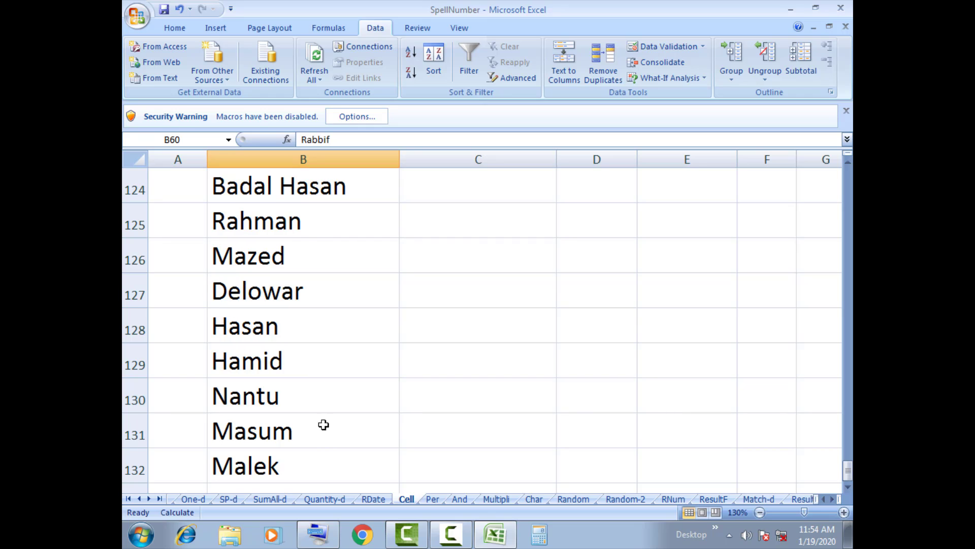
click(318, 459)
scroll(318, 459, down, 2)
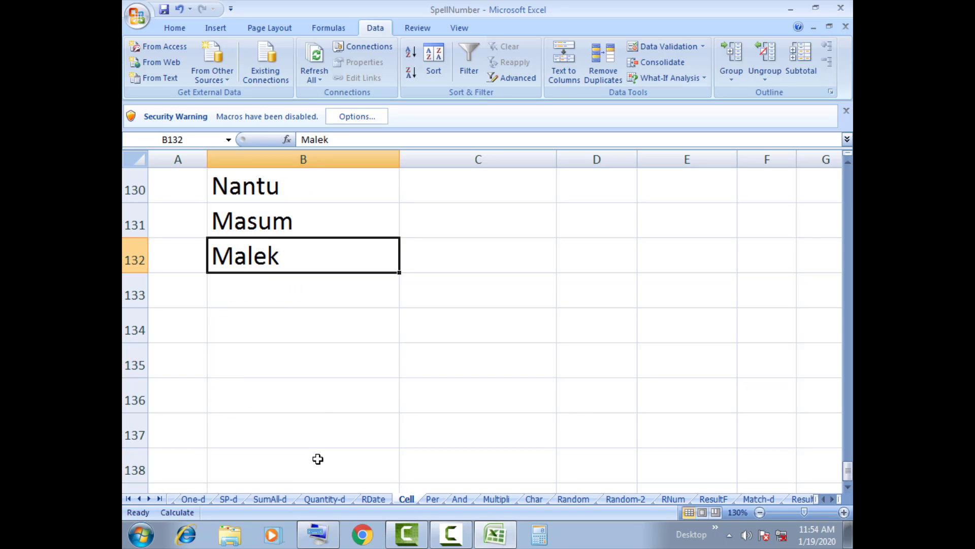
scroll(315, 457, up, 20)
scroll(306, 441, up, 20)
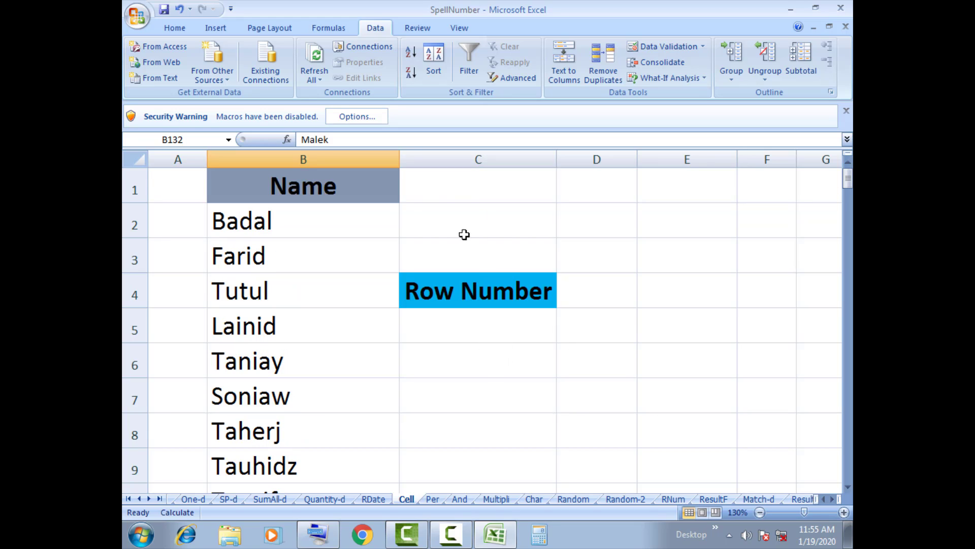
click(591, 262)
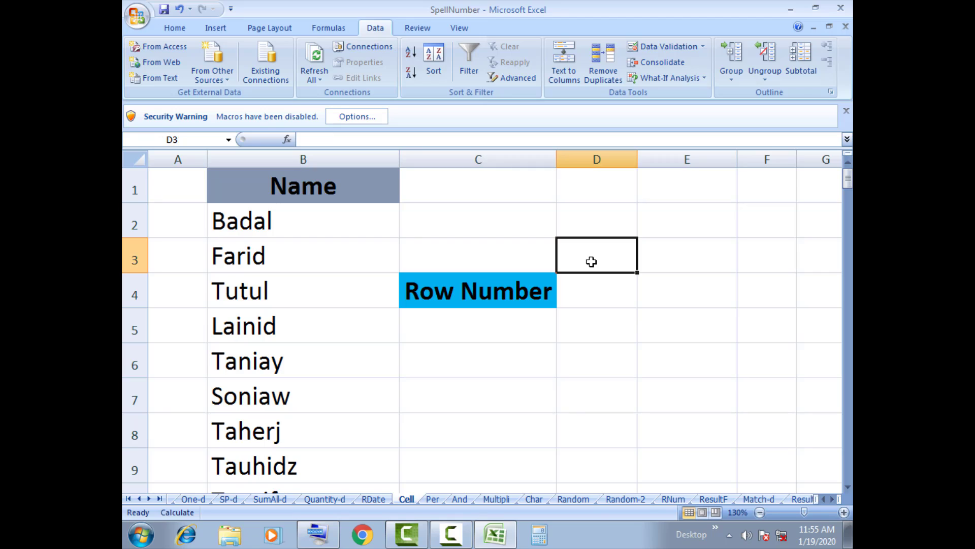
click(583, 225)
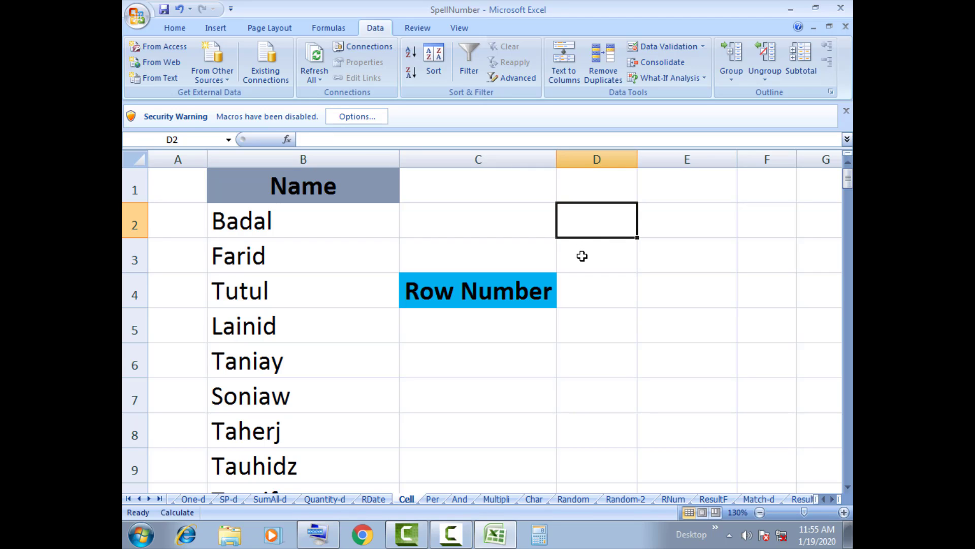
click(582, 255)
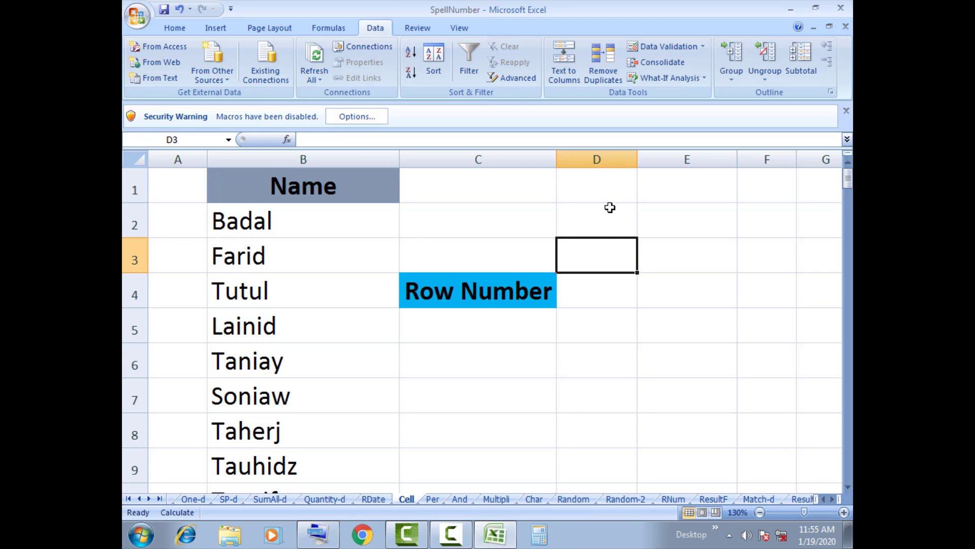
click(587, 227)
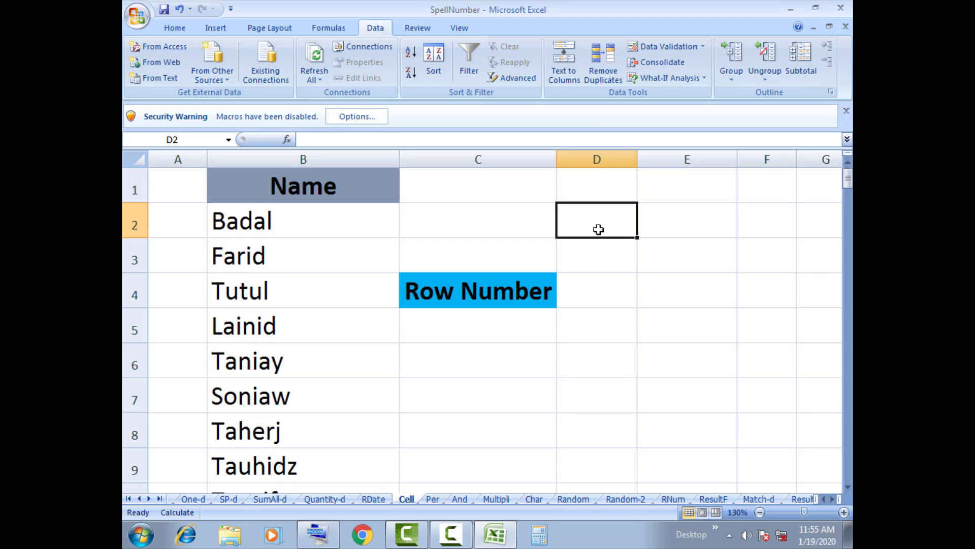
click(590, 259)
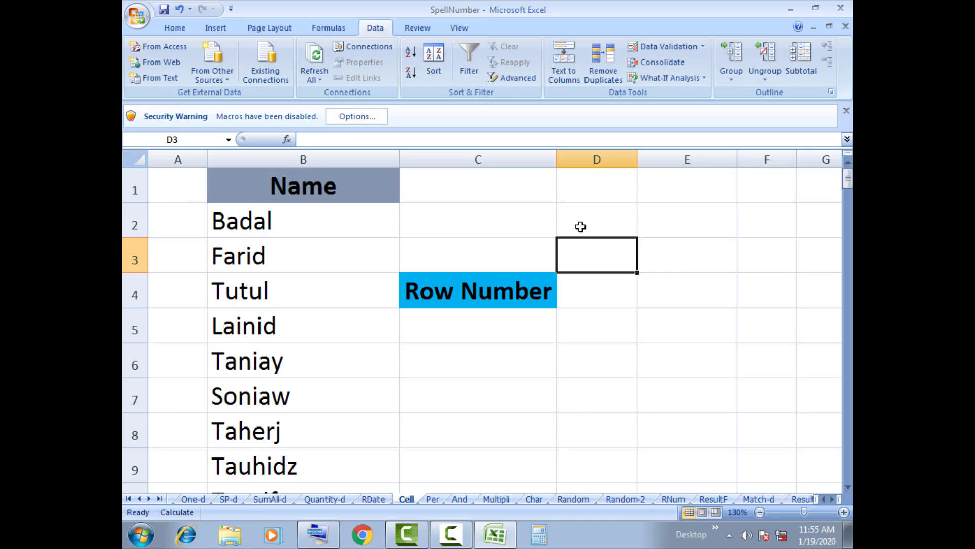
Start a Data Validation rule for cell D2 with List as the allowed type
click(582, 224)
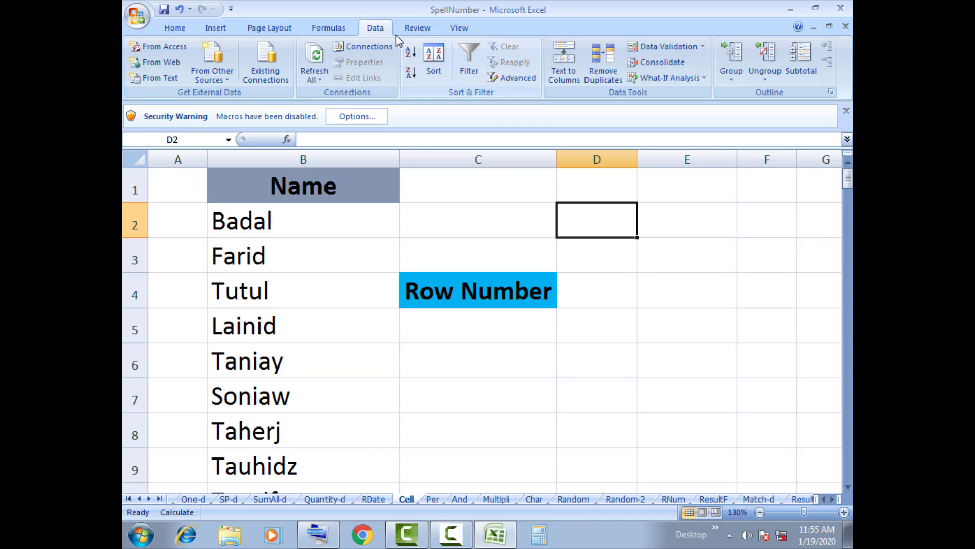
click(331, 28)
click(379, 30)
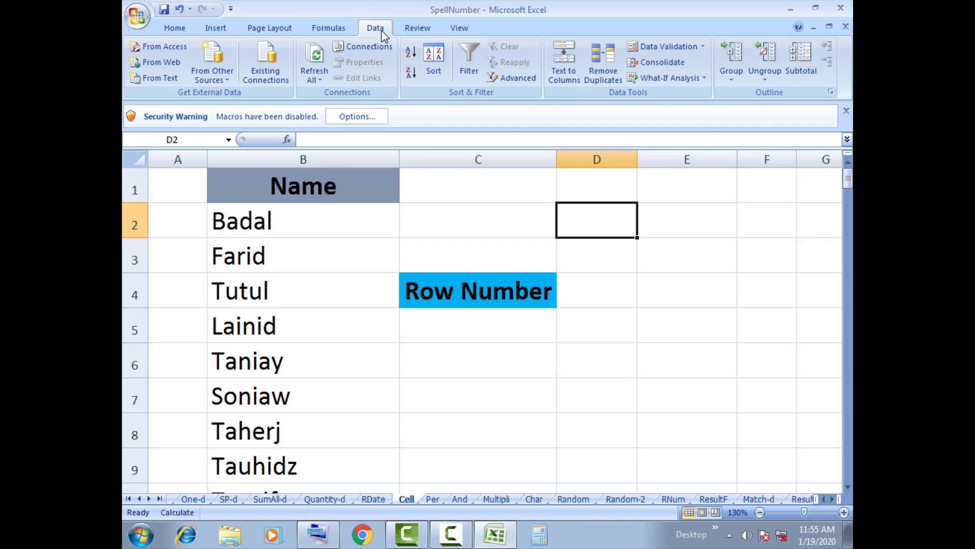
click(659, 48)
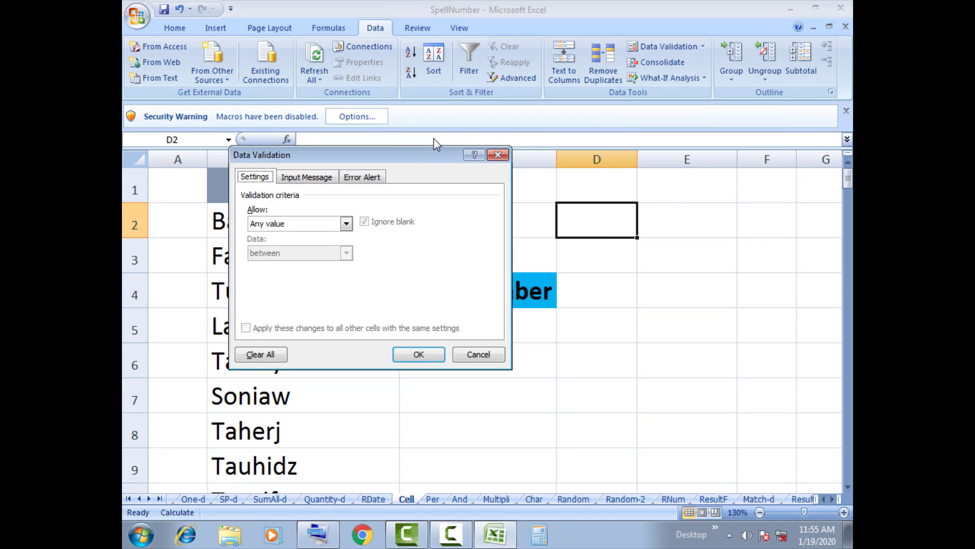
drag(427, 159, 534, 158)
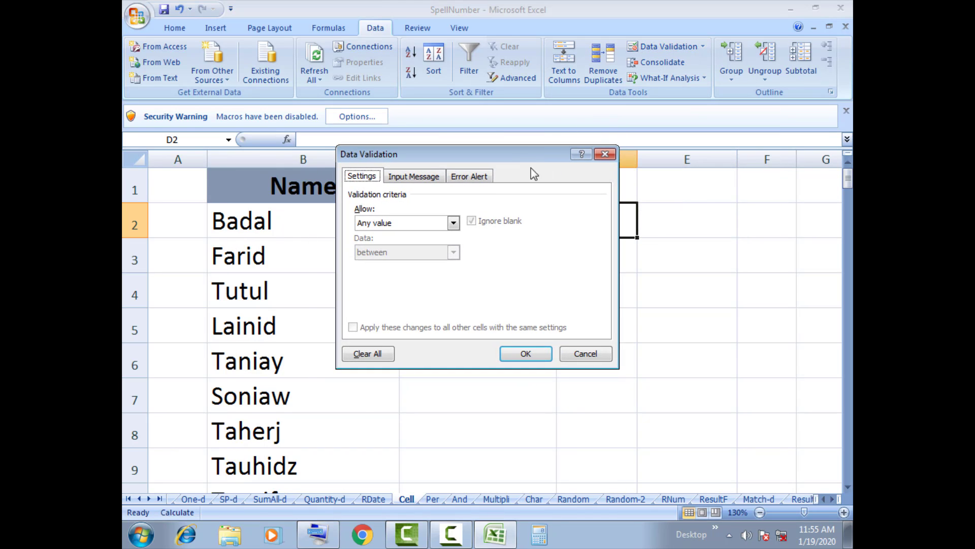
click(417, 225)
click(363, 263)
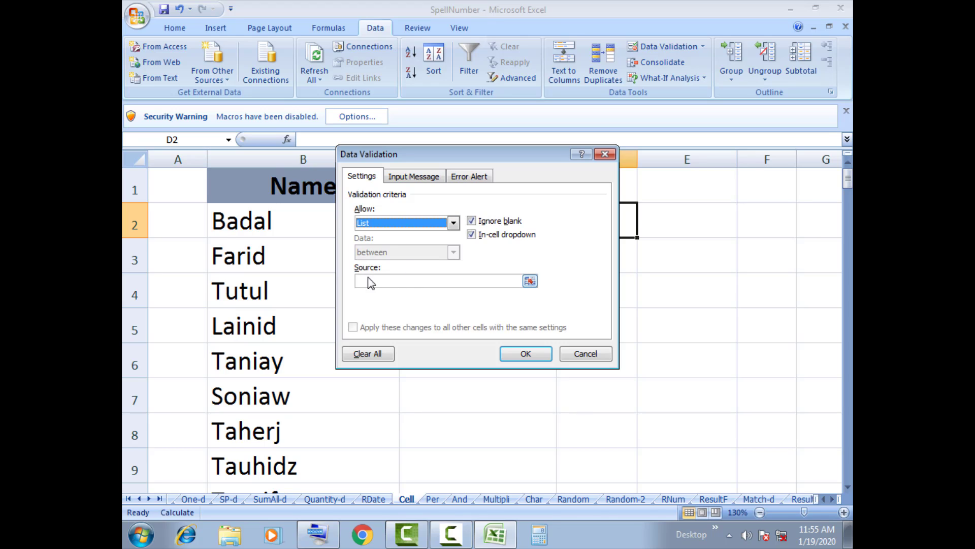
Set the validation list's source to =$B$2:$B$132 and apply the rule to D2
click(372, 282)
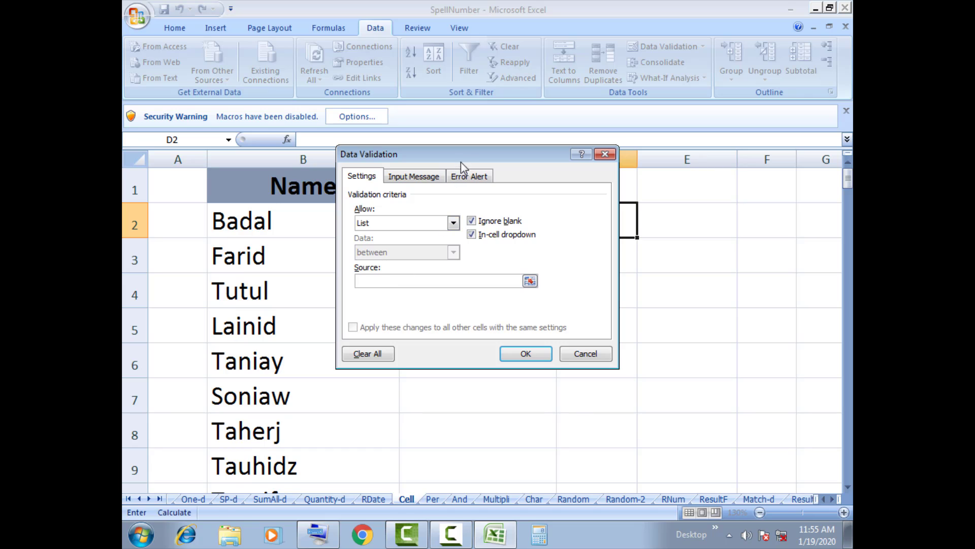
drag(461, 161, 571, 164)
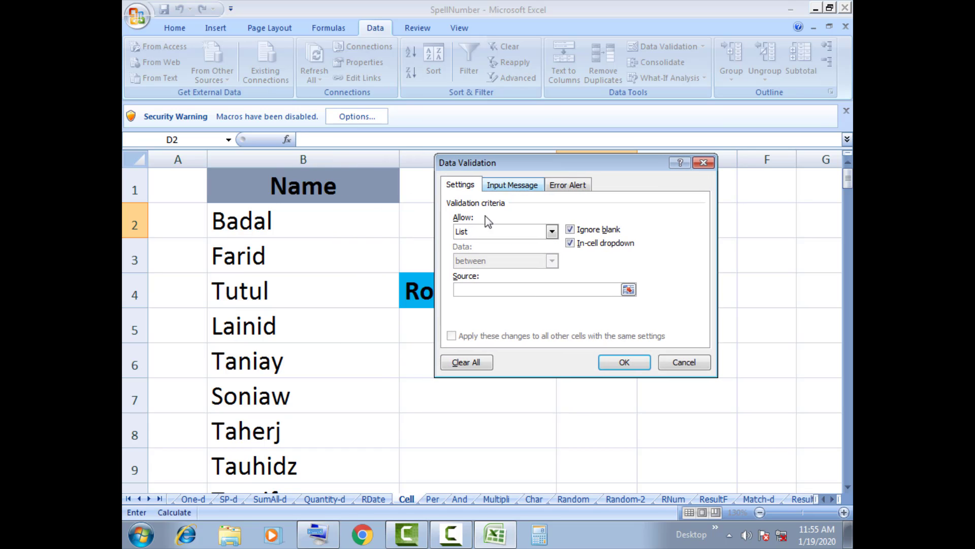
click(285, 222)
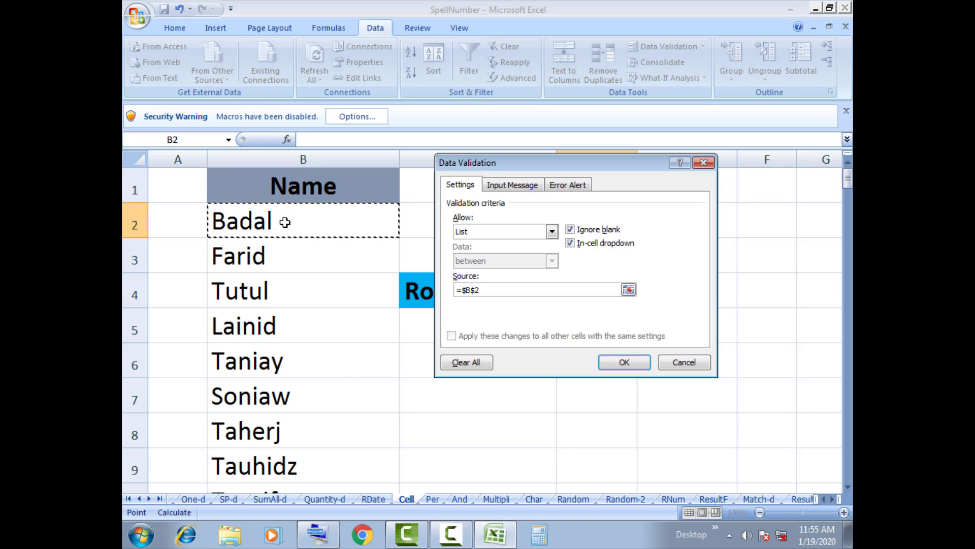
key(ctrl+shift+Down)
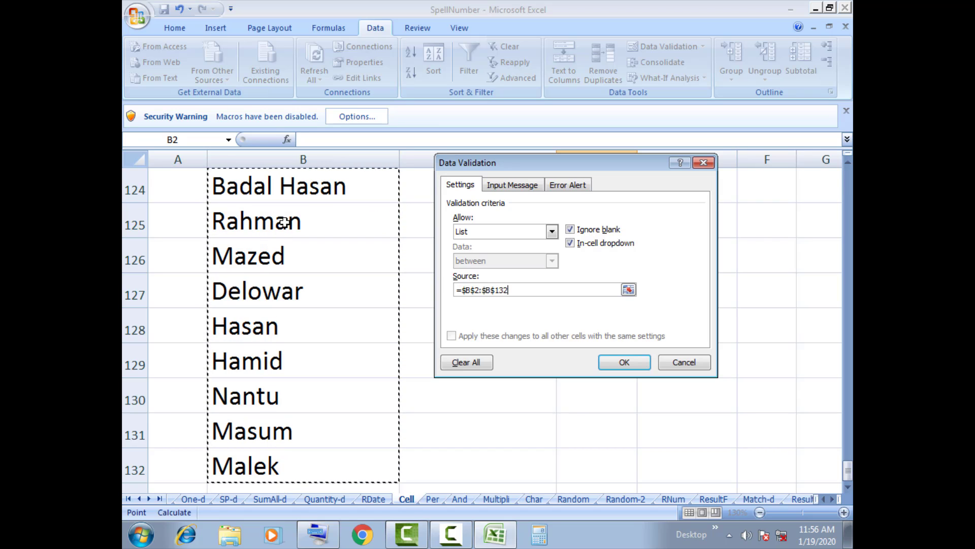
click(626, 362)
Choose the fourth name from the validation list in cell D2
scroll(531, 343, up, 20)
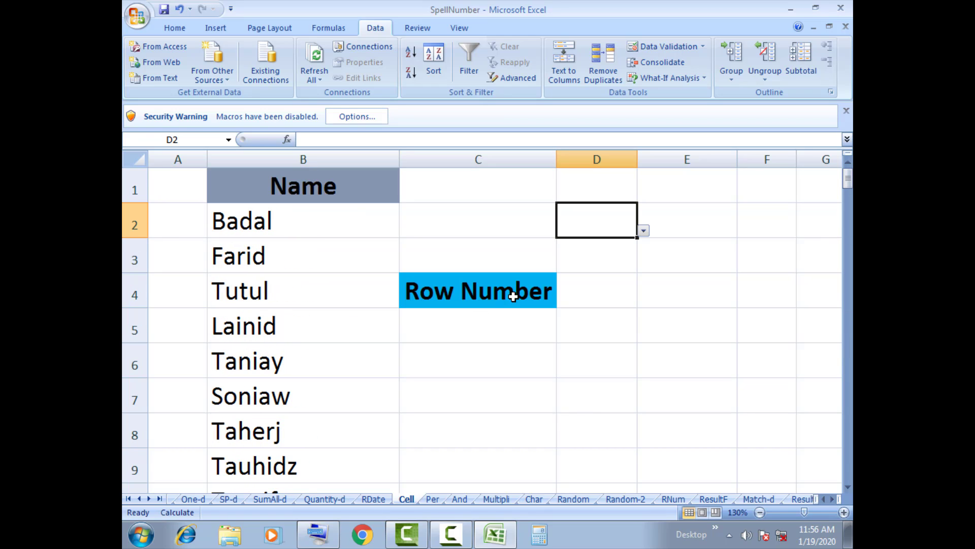
click(643, 230)
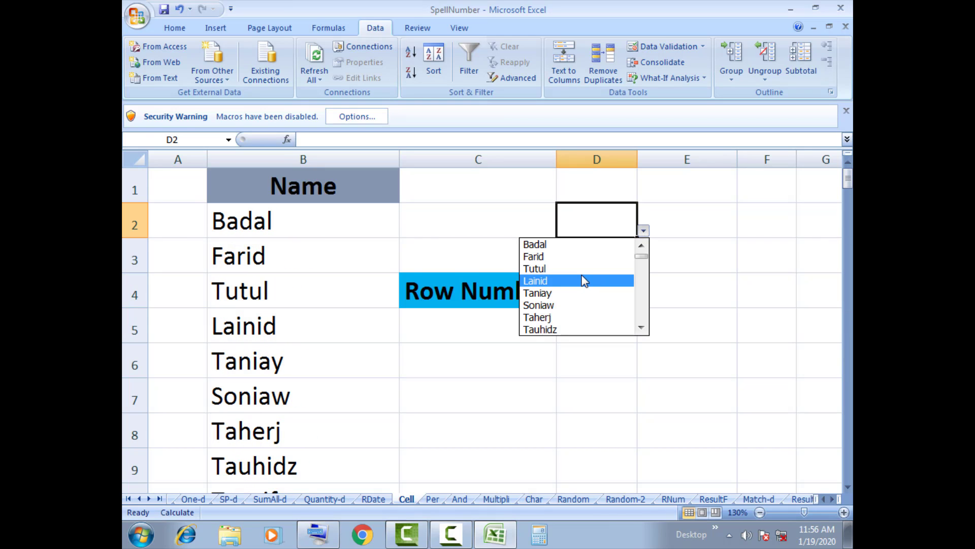
click(584, 281)
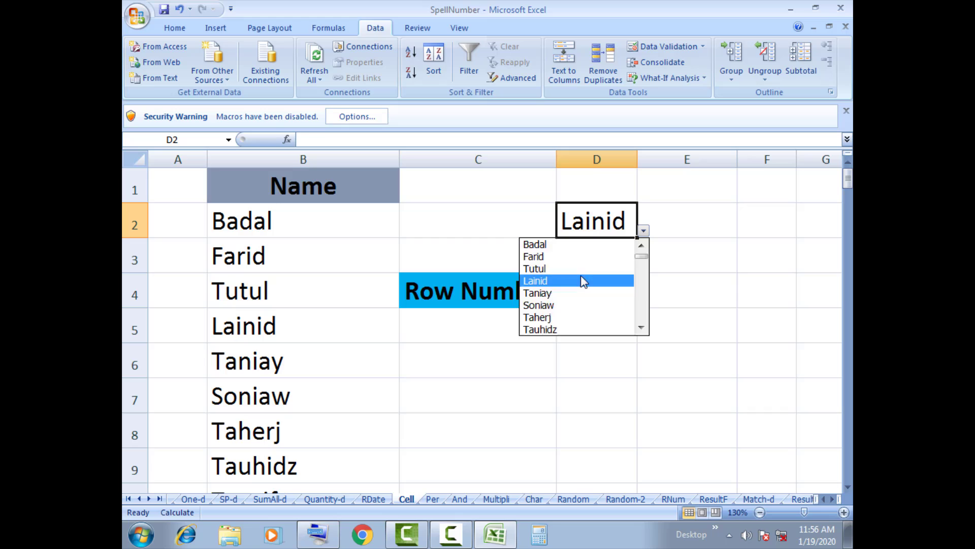
Choose the name from B11 in cell D2's validation list and fit column D's width to it
click(644, 230)
click(589, 316)
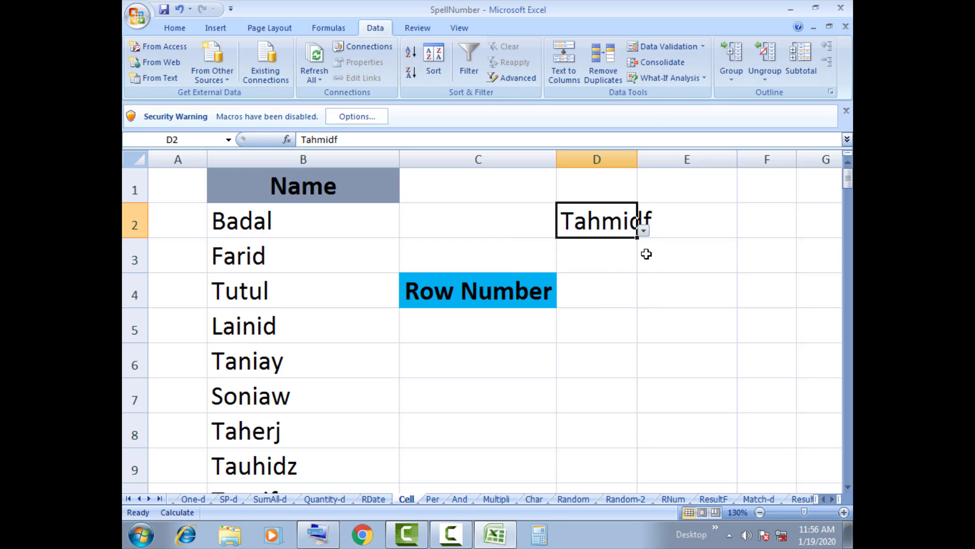
double_click(638, 159)
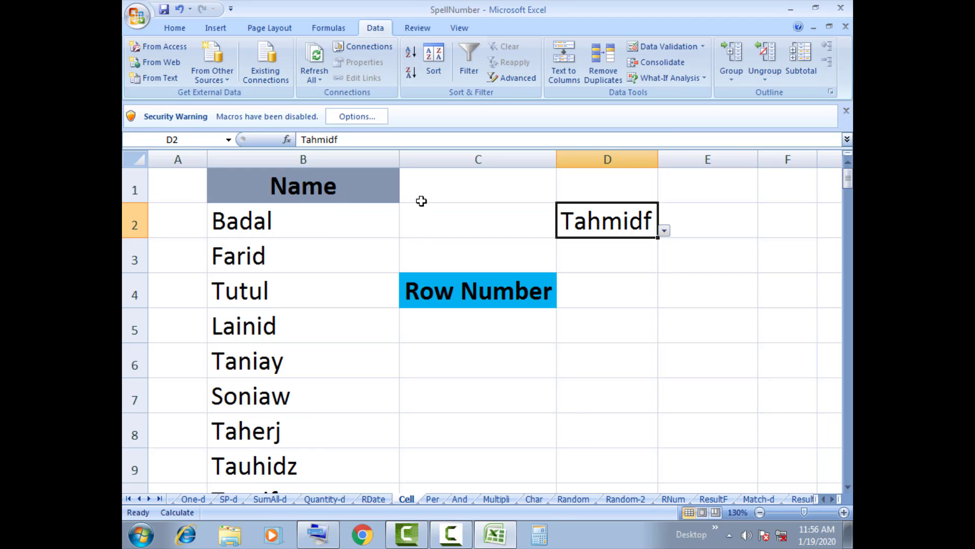
click(271, 230)
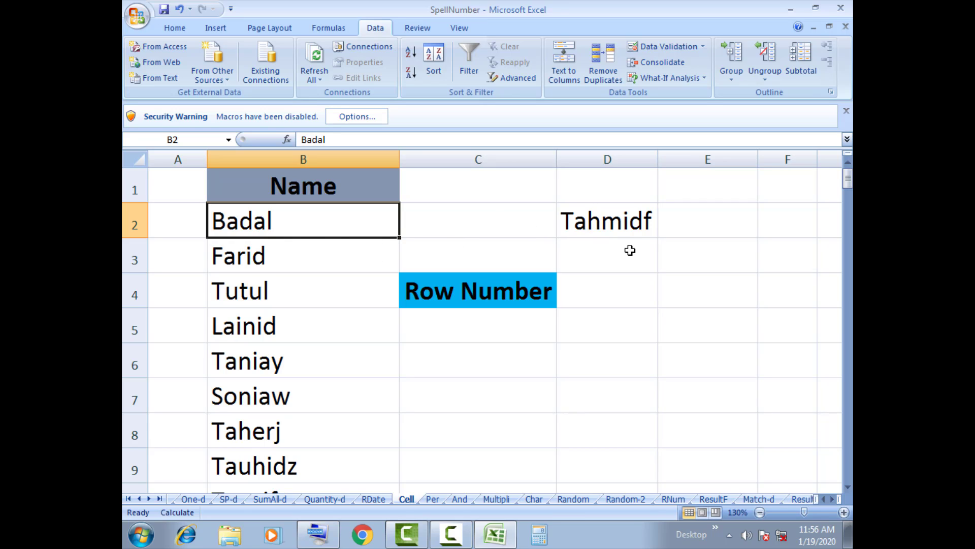
click(637, 229)
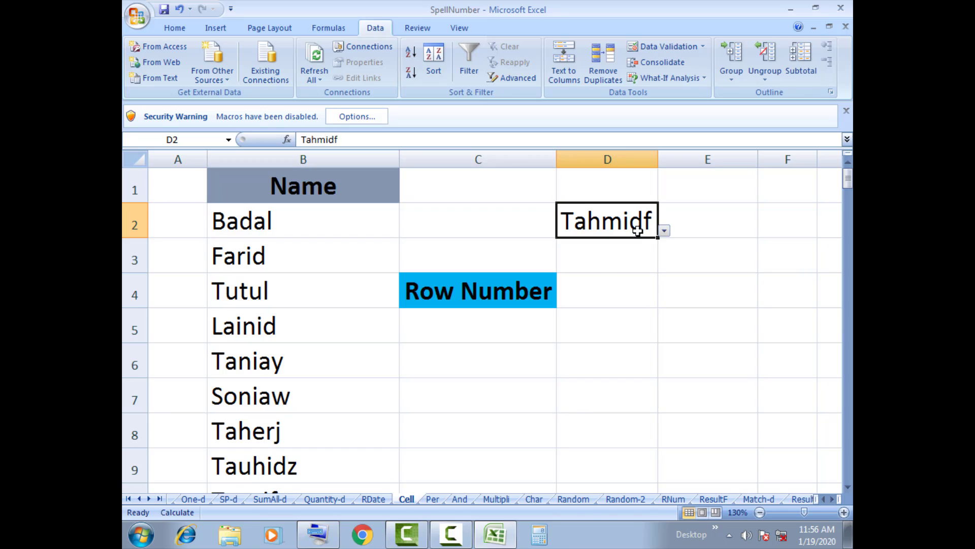
click(665, 232)
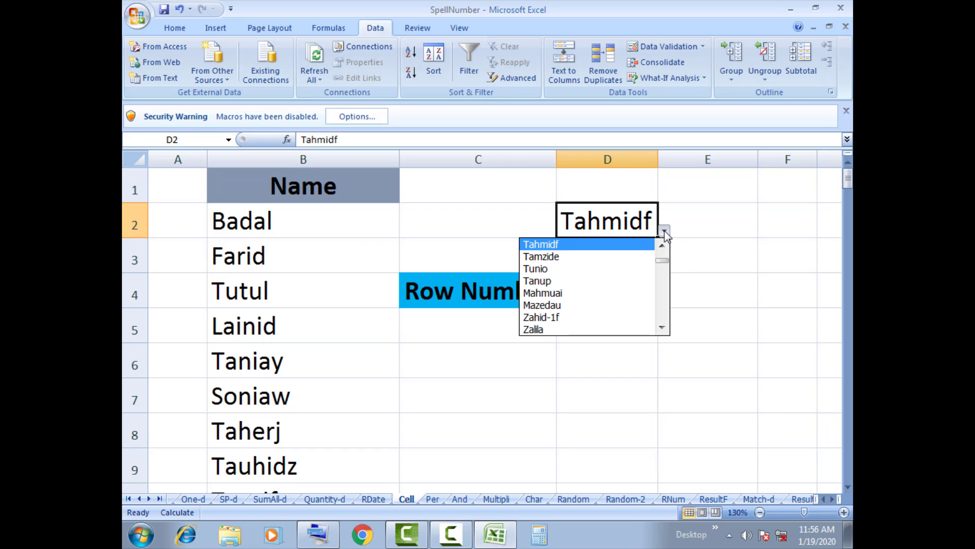
click(665, 231)
Set the font color of cell D4, beside the Row Number label, to the black theme color
click(591, 301)
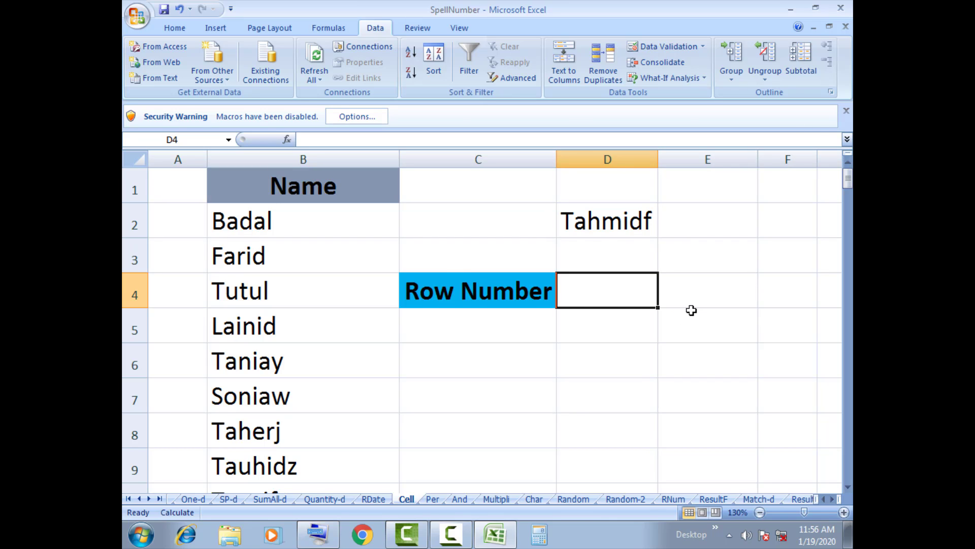
text(=)
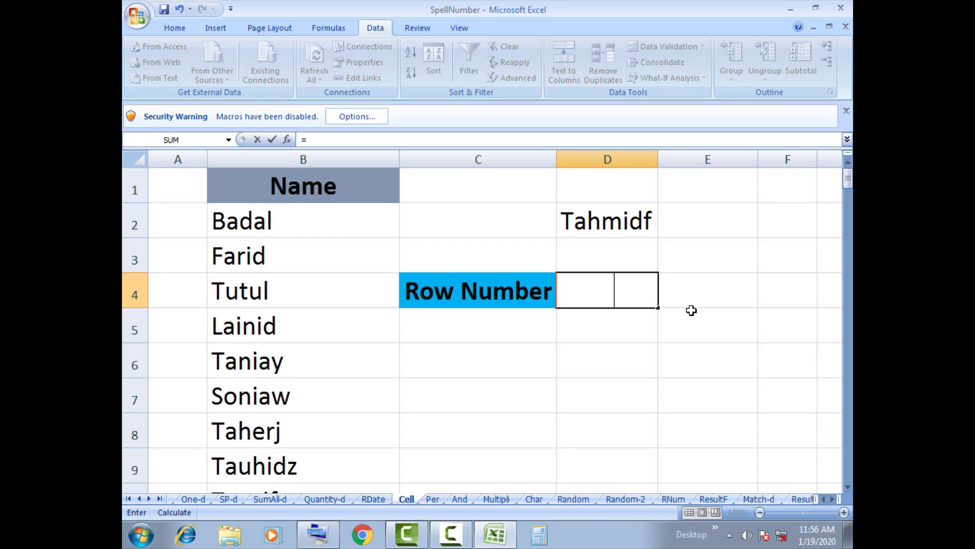
key(Escape)
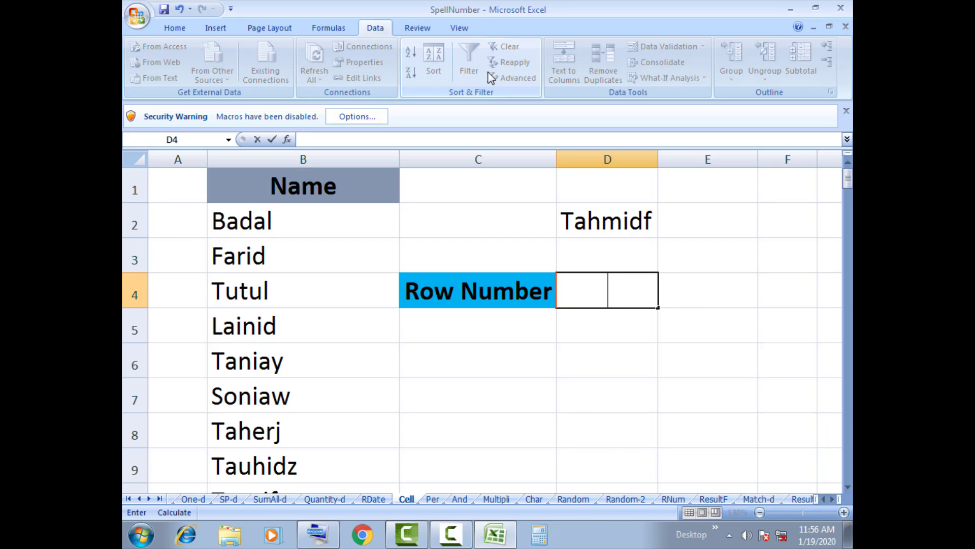
click(173, 29)
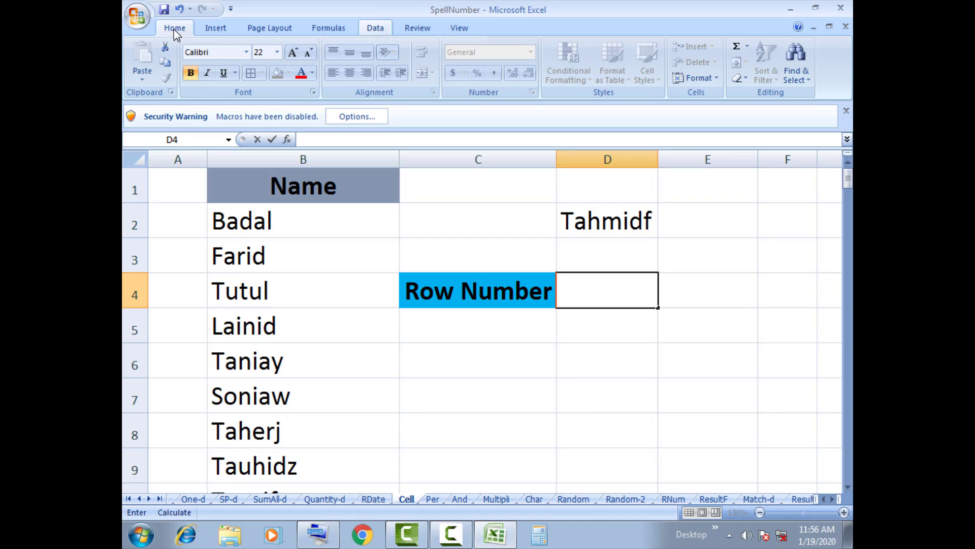
click(313, 74)
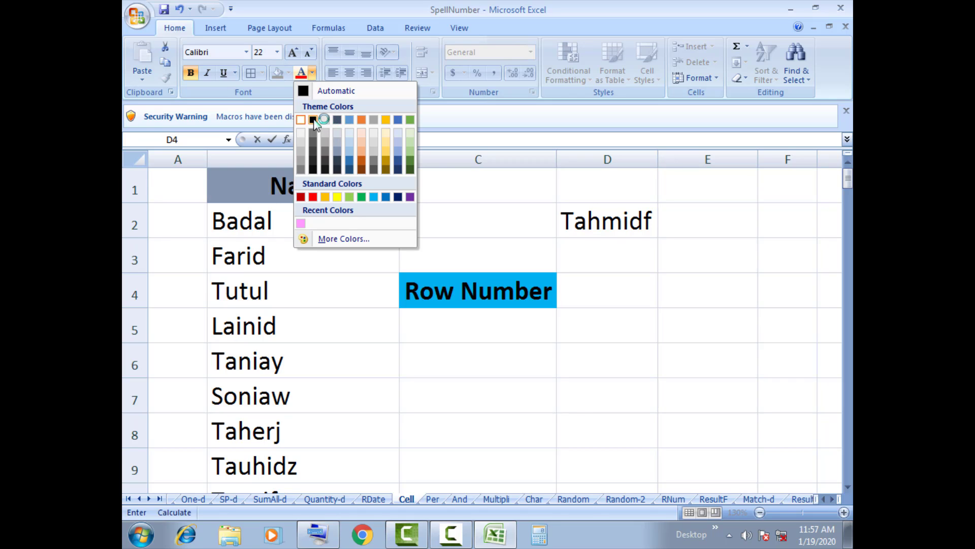
click(313, 120)
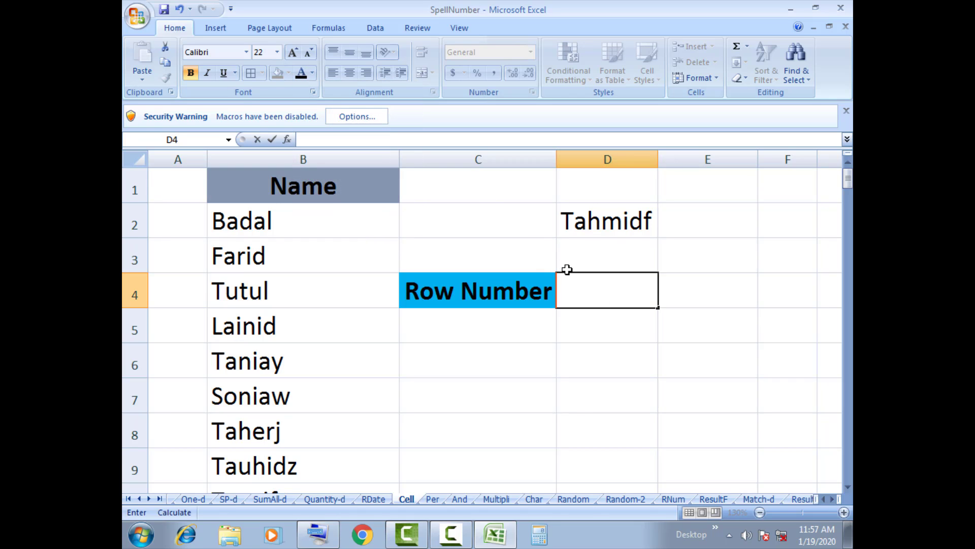
Start a CELL formula in D4 with "address" as its info type
text(=)
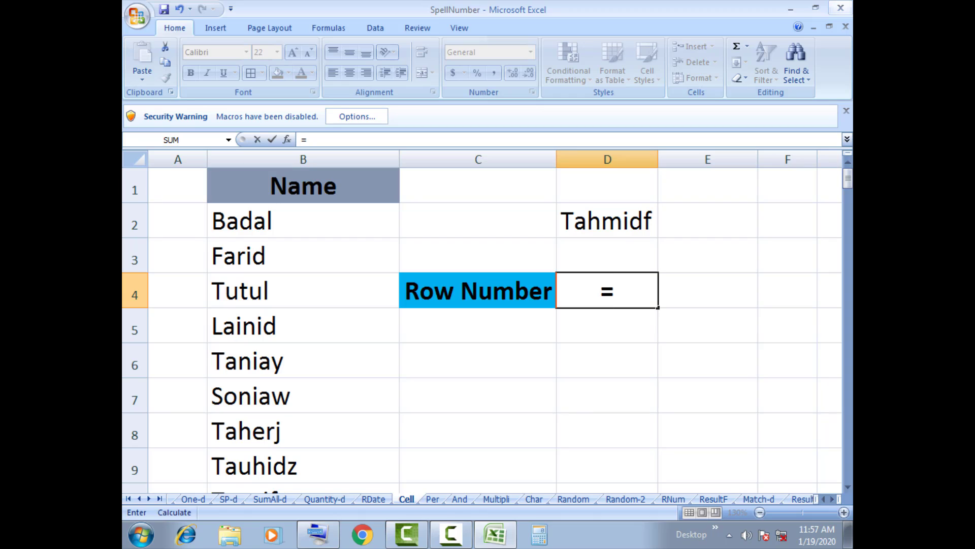
text(ce)
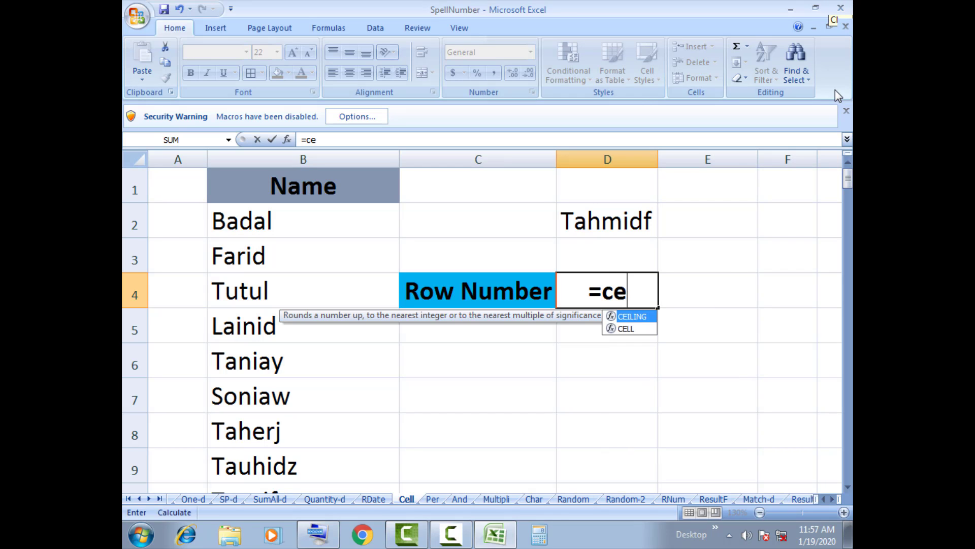
double_click(628, 330)
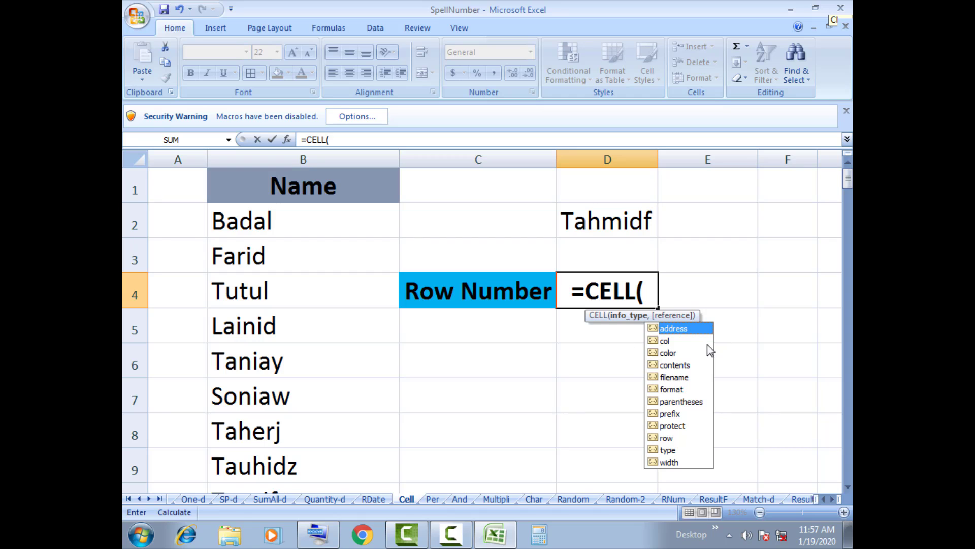
double_click(674, 330)
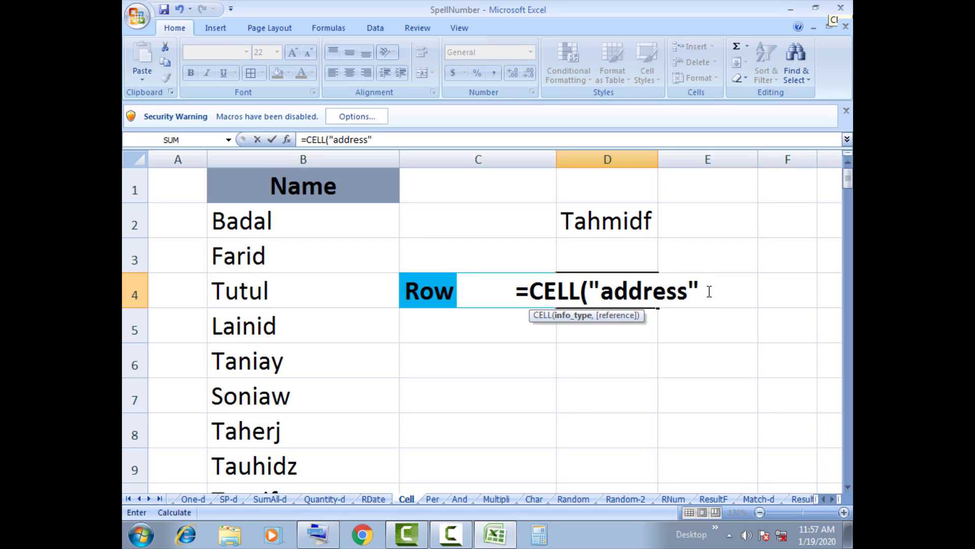
Nest an INDEX function as CELL's reference, with the absolute range $B$2:$B$132 as its array
text(,)
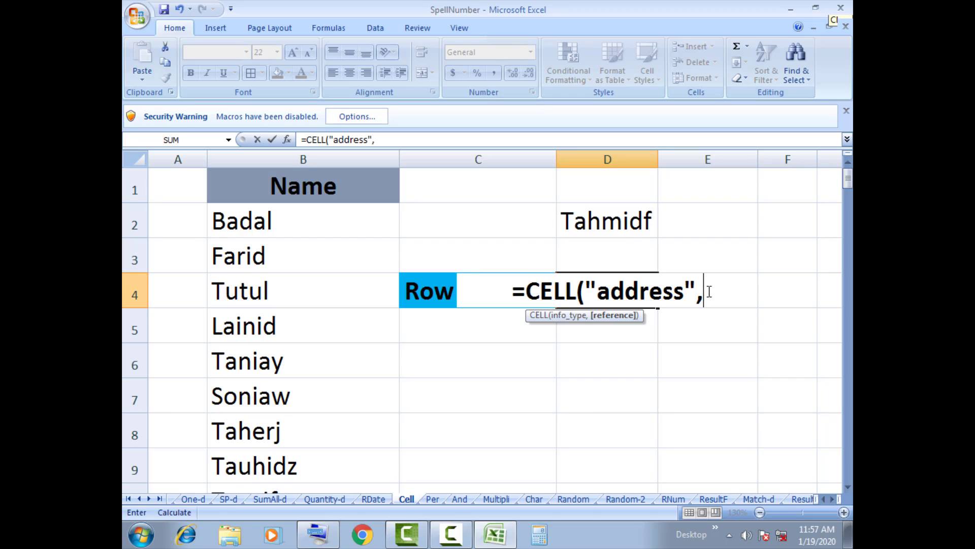
text(in)
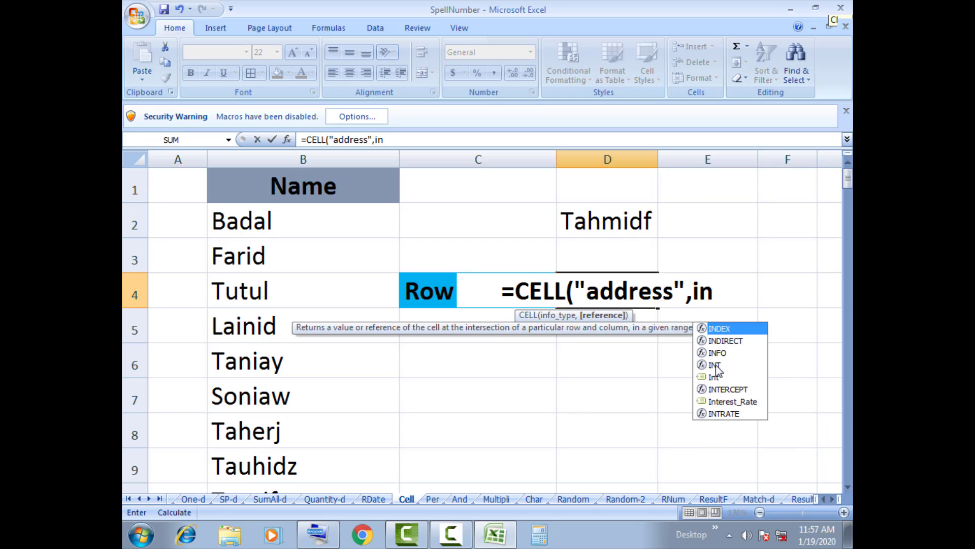
double_click(723, 329)
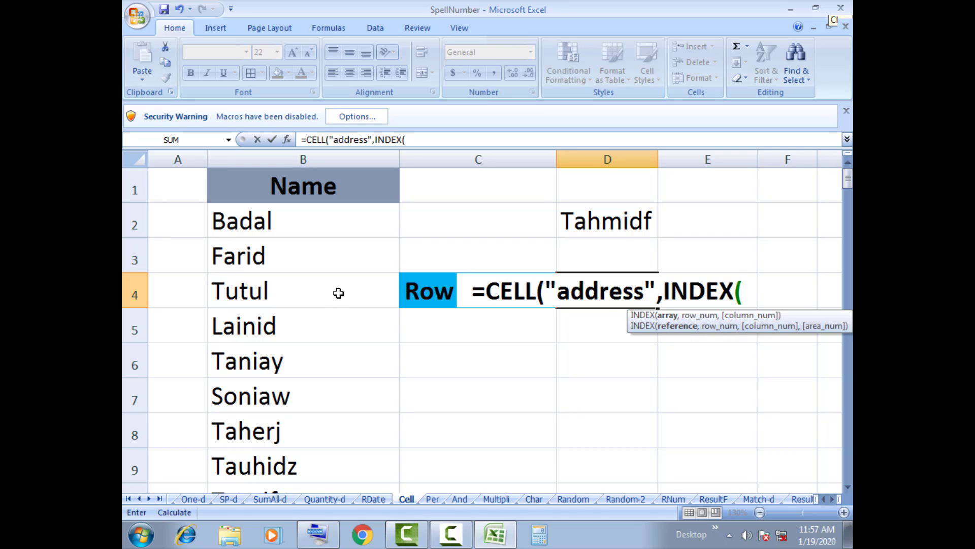
click(281, 220)
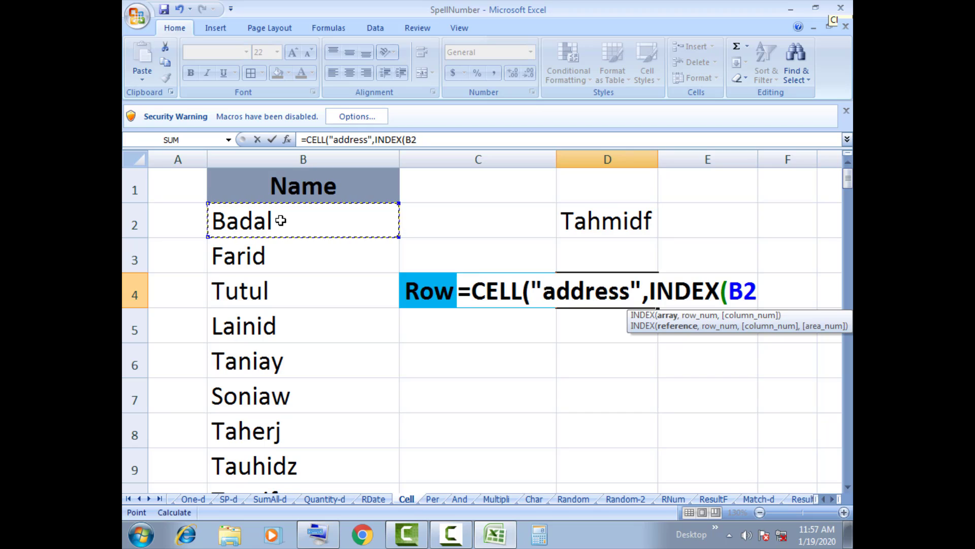
key(ctrl+shift+Down)
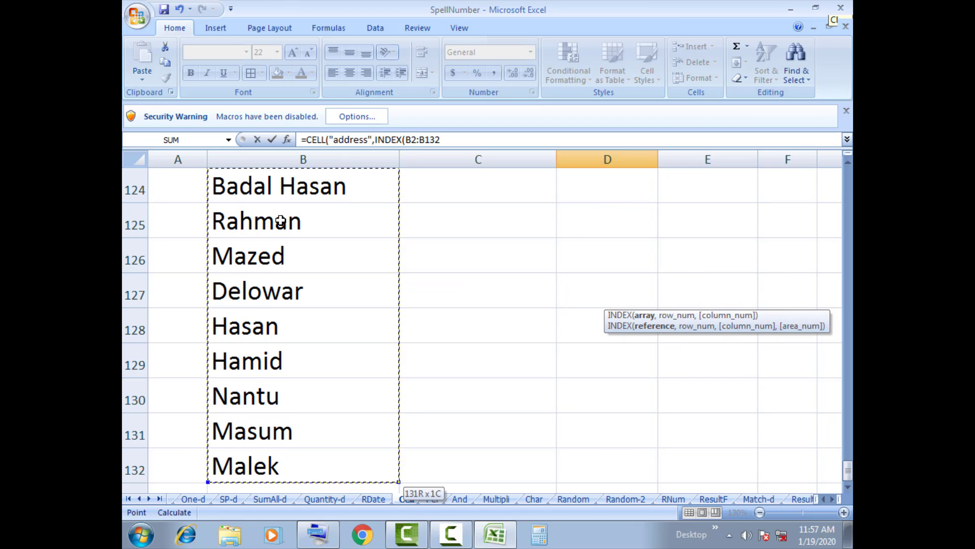
scroll(473, 245, up, 20)
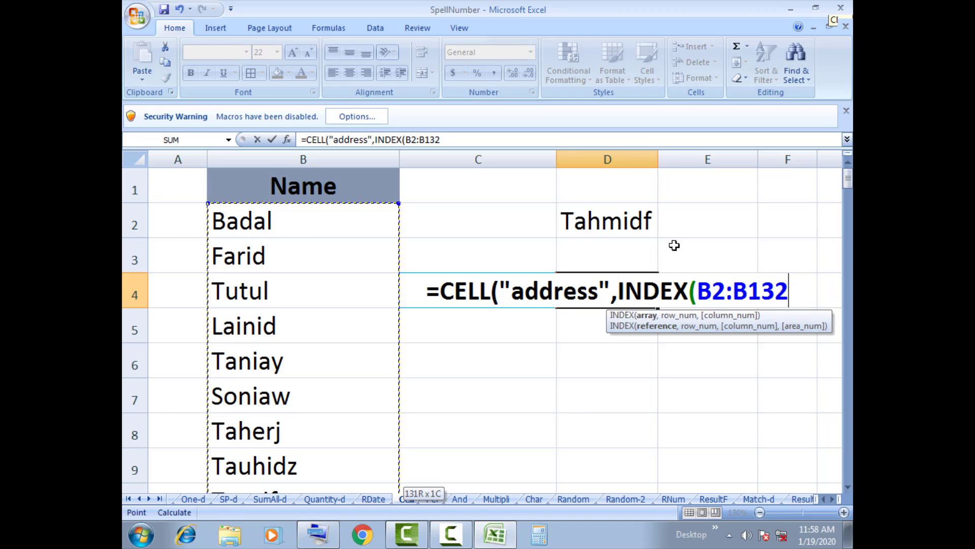
key(F4)
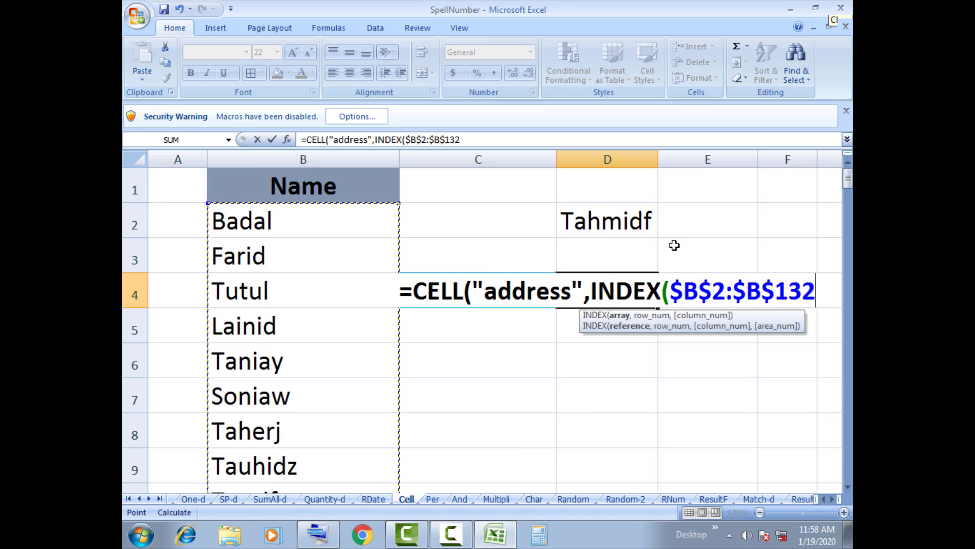
Nest a MATCH function as INDEX's row number, with D2 as the lookup value
text(,)
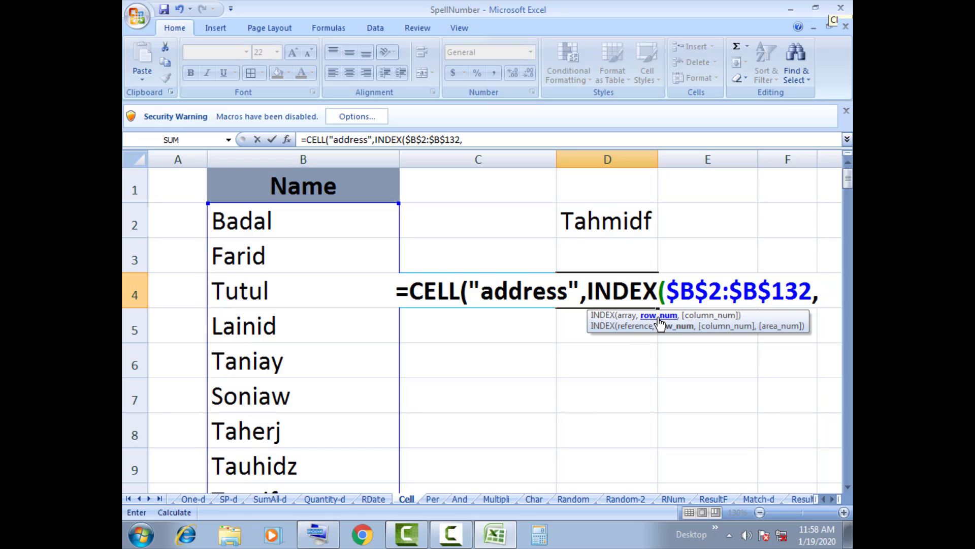
text(m)
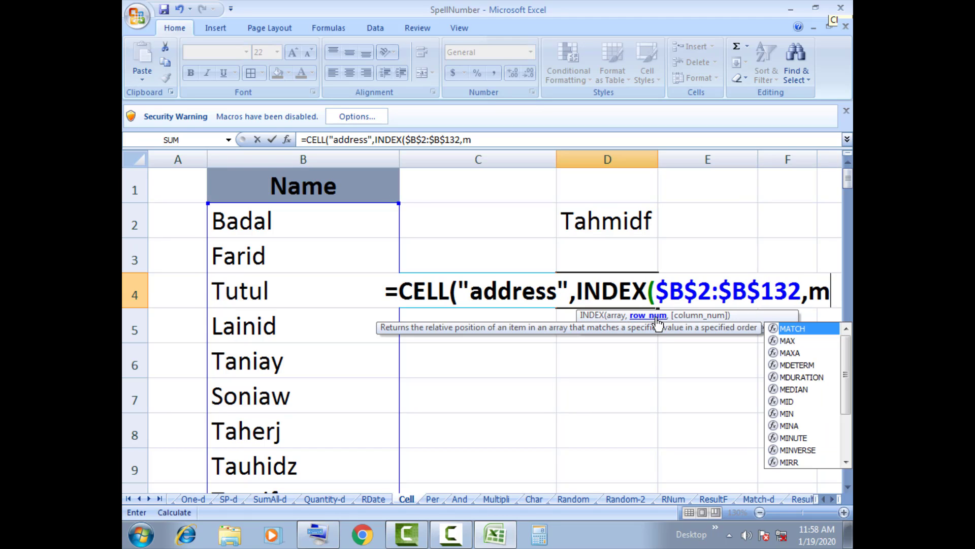
double_click(794, 329)
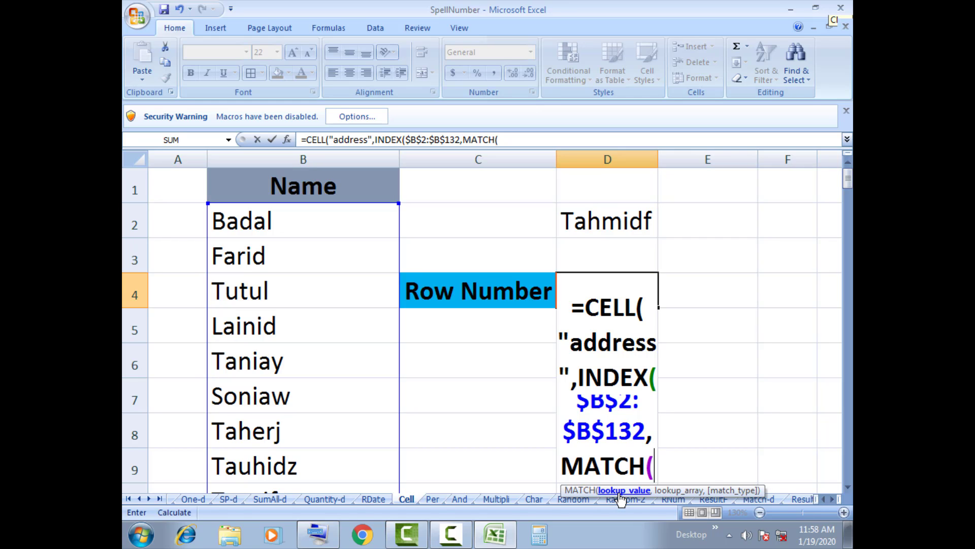
click(607, 224)
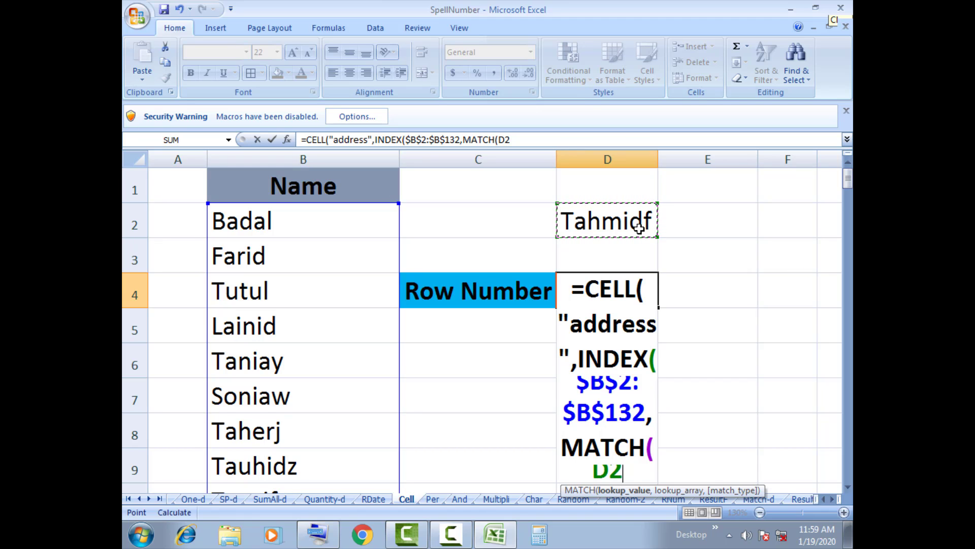
text(,)
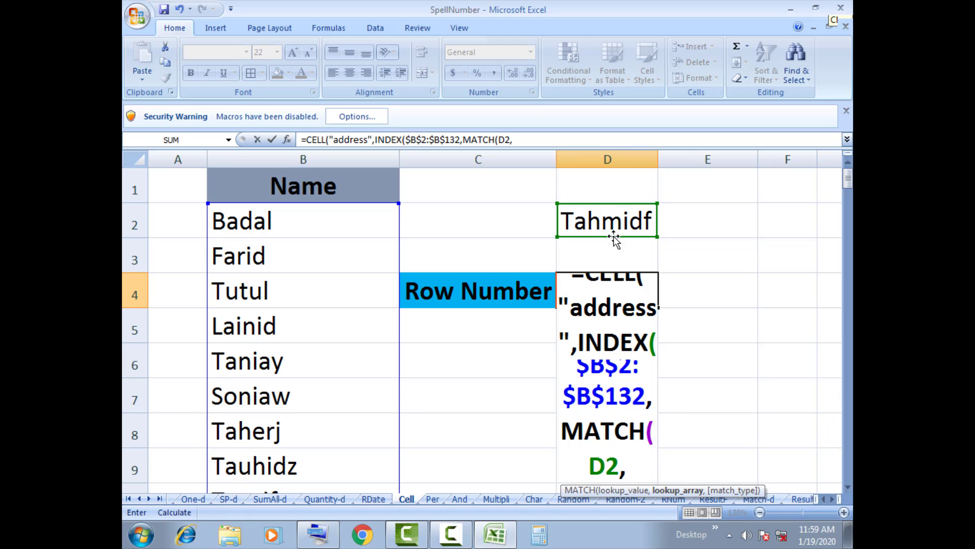
Set MATCH's lookup array to $B$2:$B$132 and its match type to 0 for an exact match, closing the MATCH function
click(290, 218)
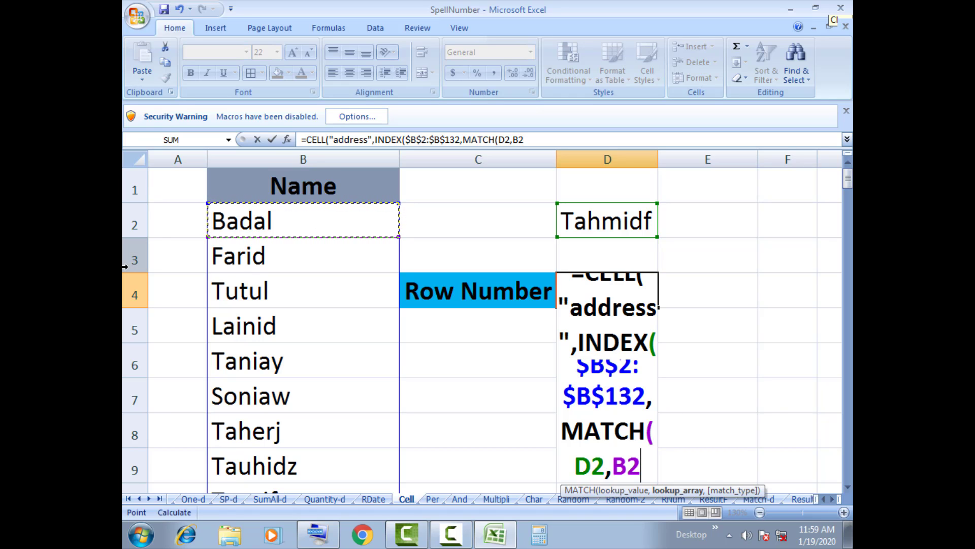
key(ctrl+shift+Down)
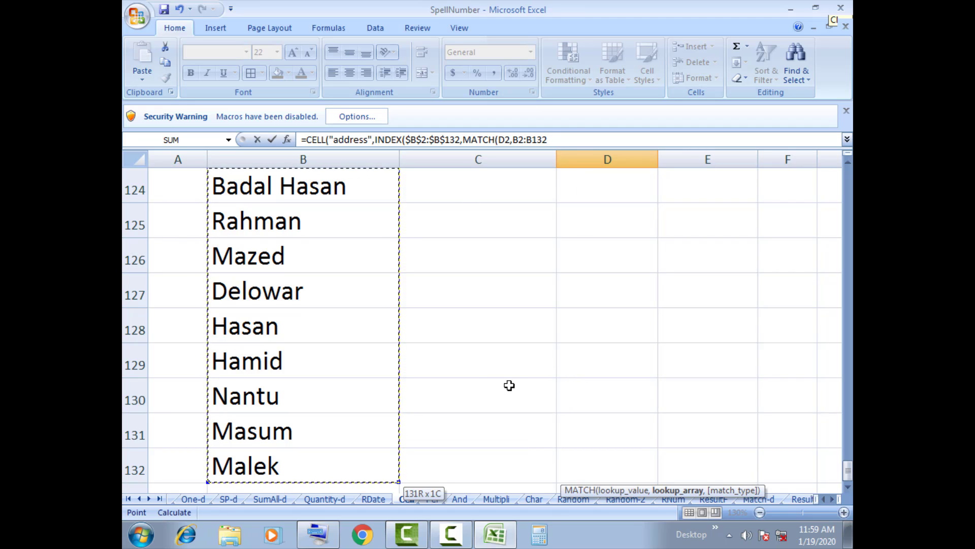
scroll(507, 386, up, 20)
scroll(489, 392, up, 10)
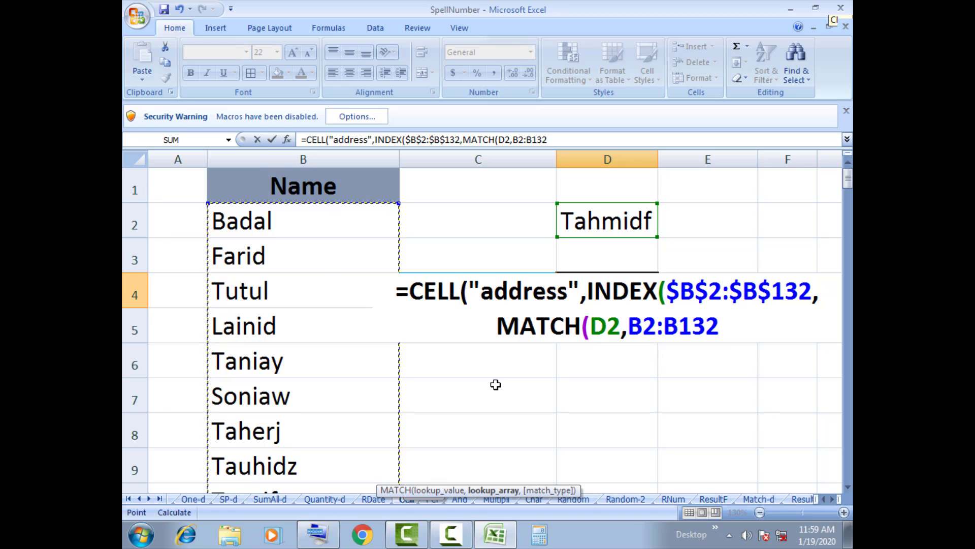
key(F4)
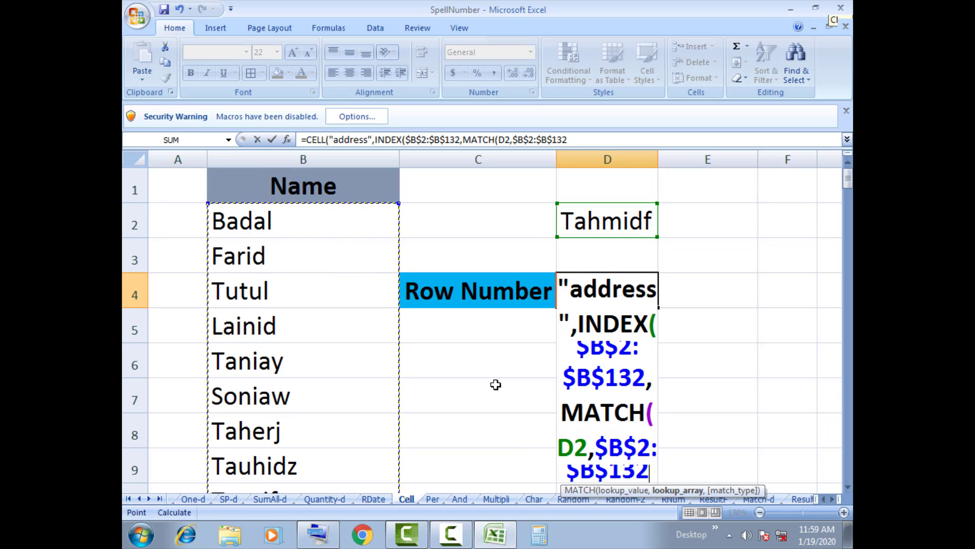
text(,)
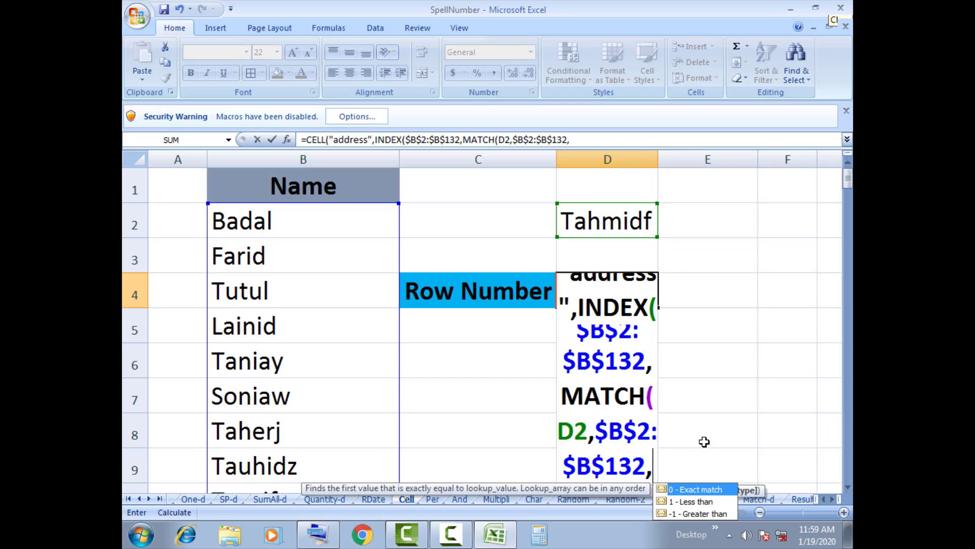
scroll(711, 444, down, 1)
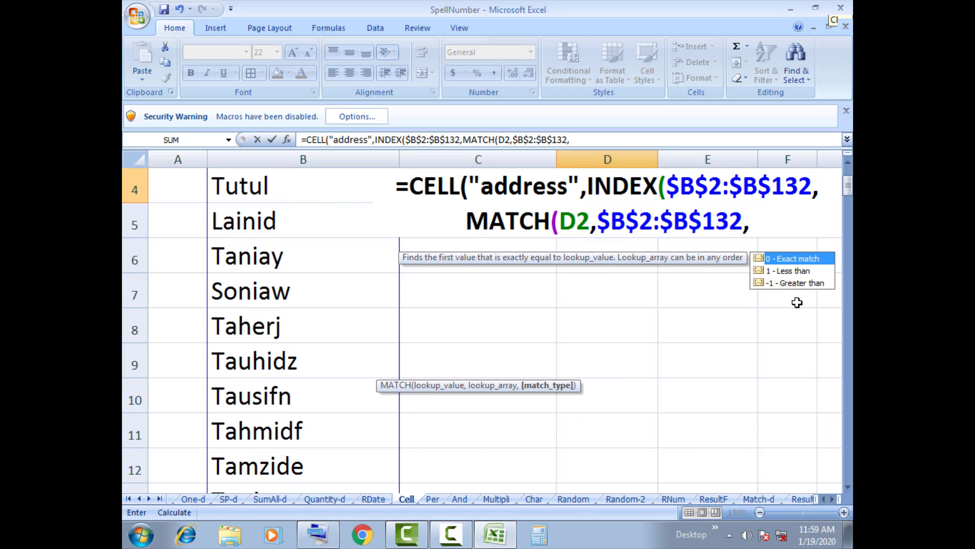
double_click(781, 260)
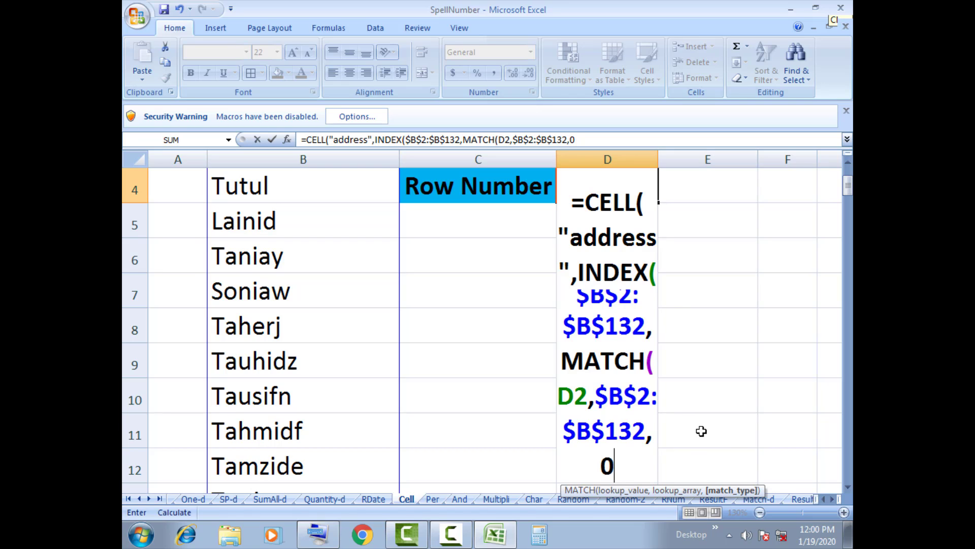
text())
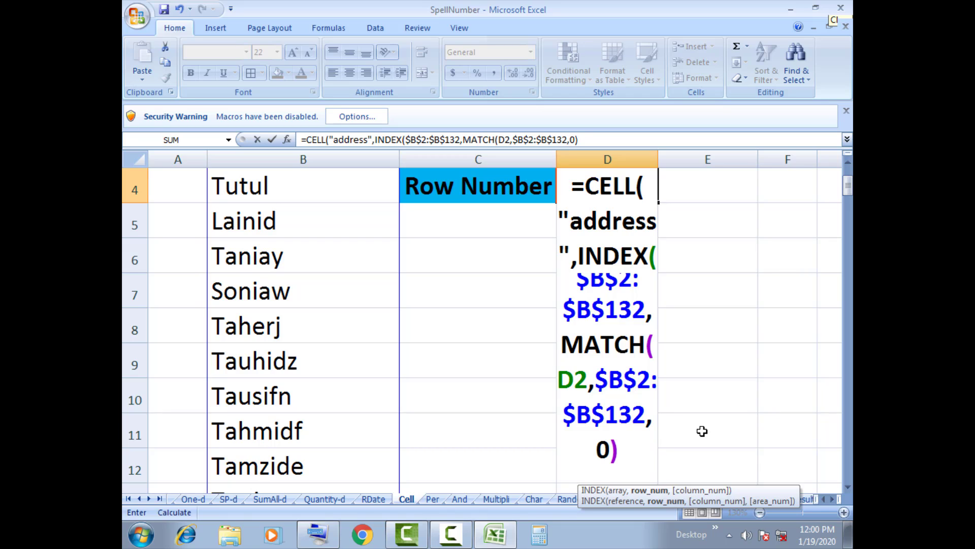
Set INDEX's column number to 1, close the INDEX and CELL functions, and enter the formula in D4
text(,)
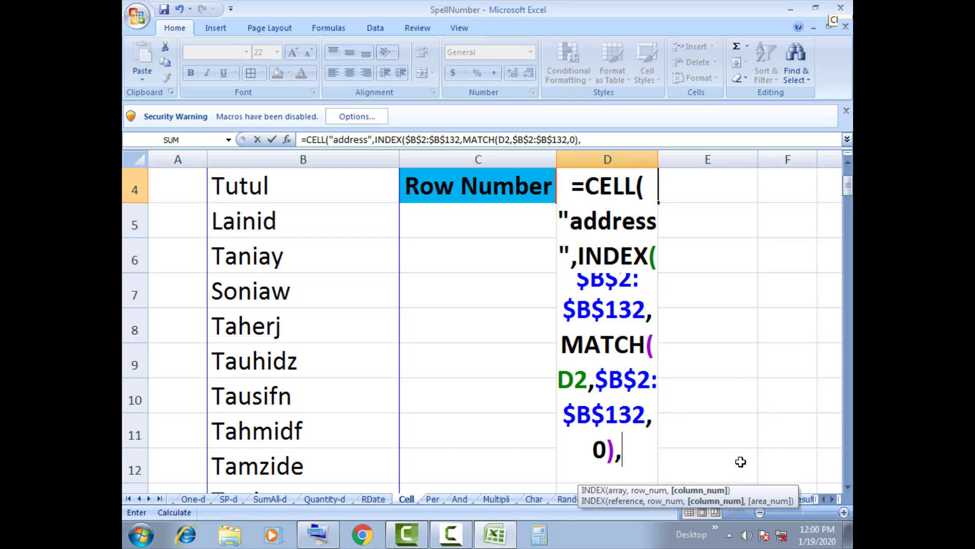
scroll(731, 321, up, 1)
scroll(731, 321, down, 6)
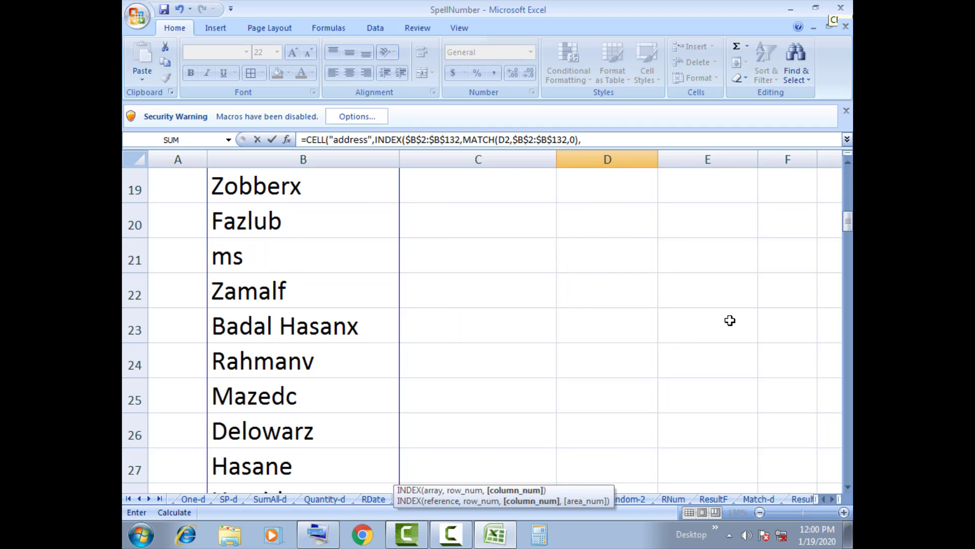
scroll(729, 320, up, 6)
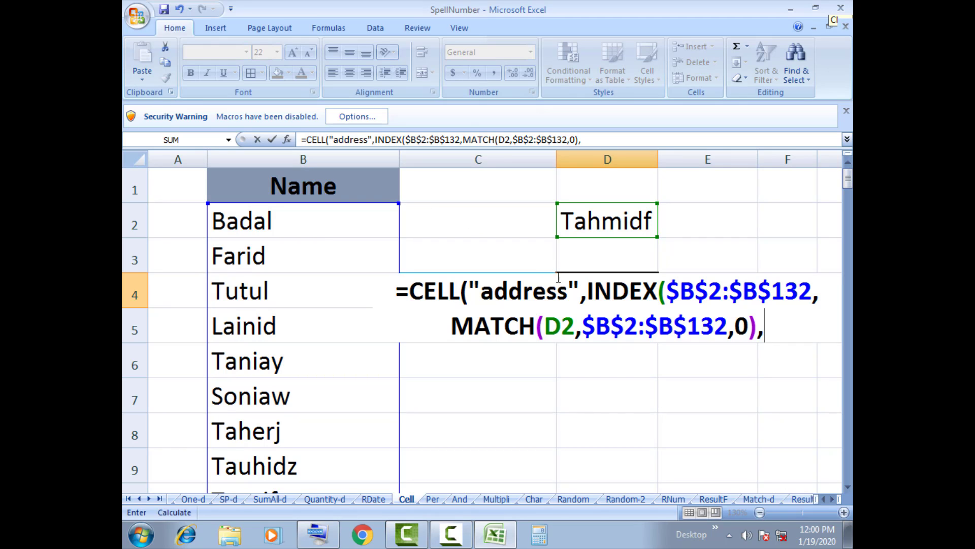
text(1)
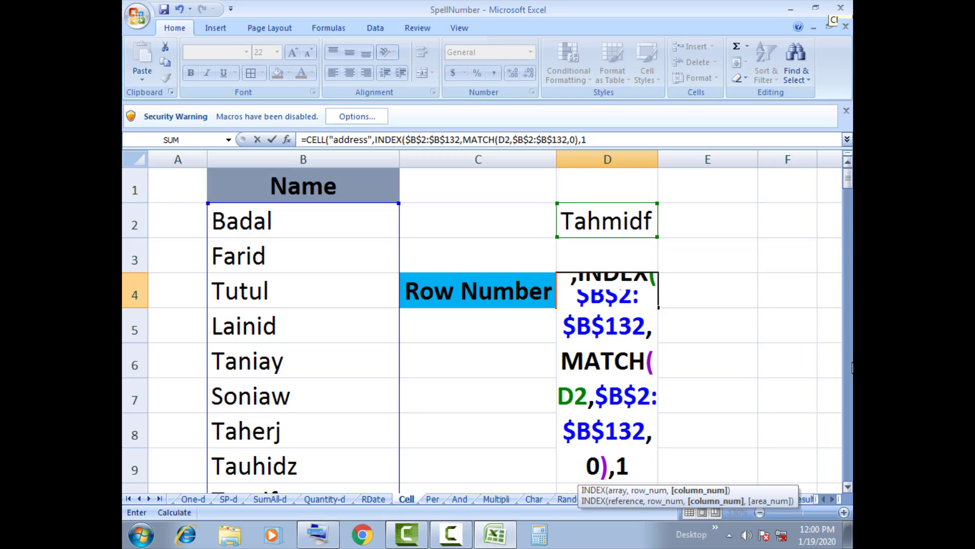
text())
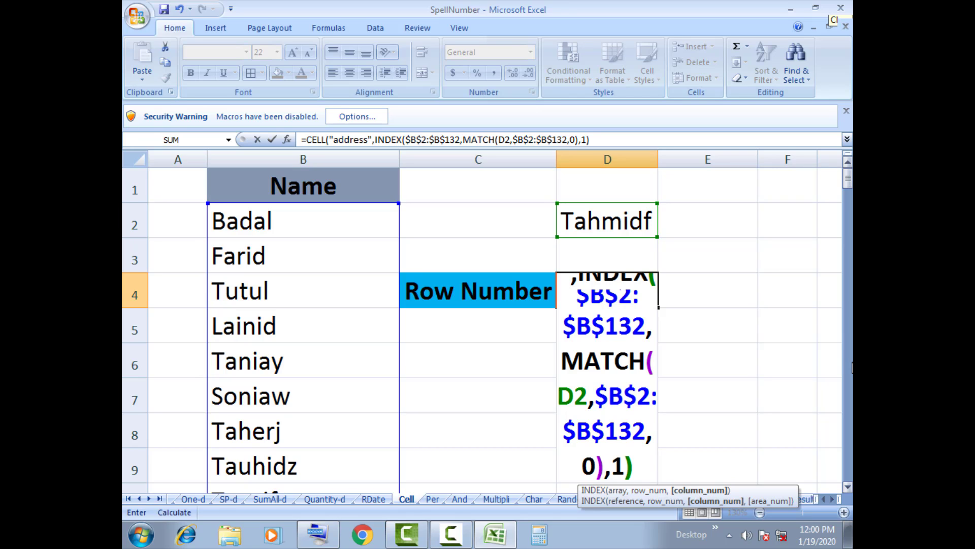
text())
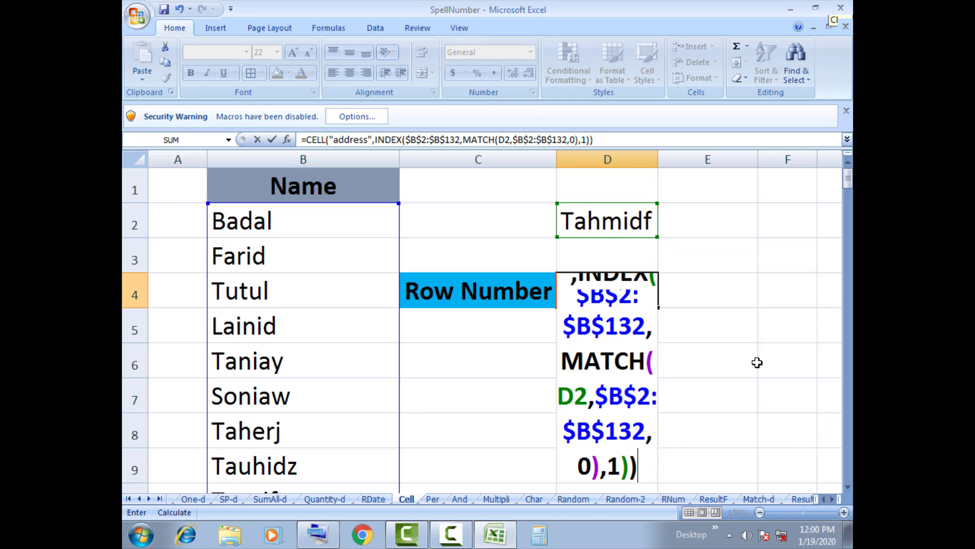
key(Return)
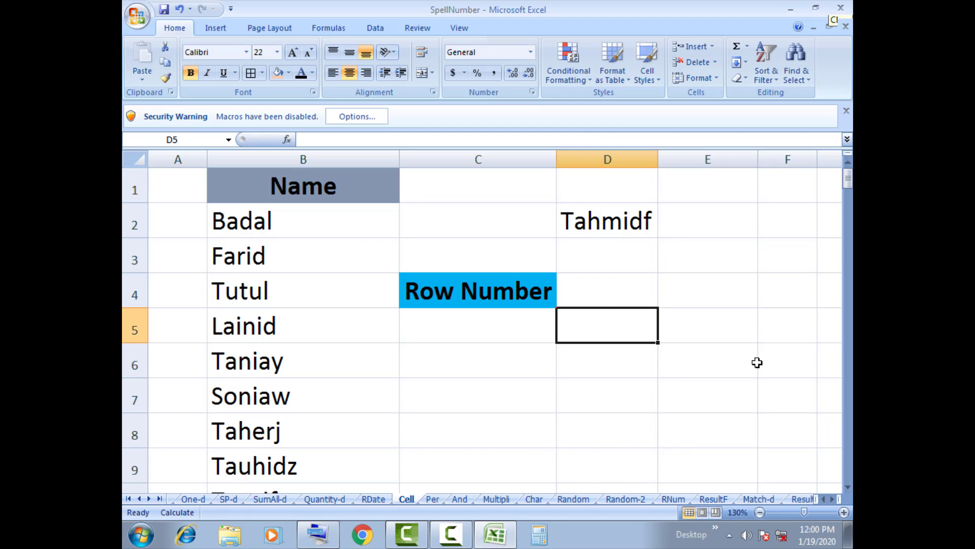
Open the formula in D4 and examine its text and arguments without changing them
click(604, 300)
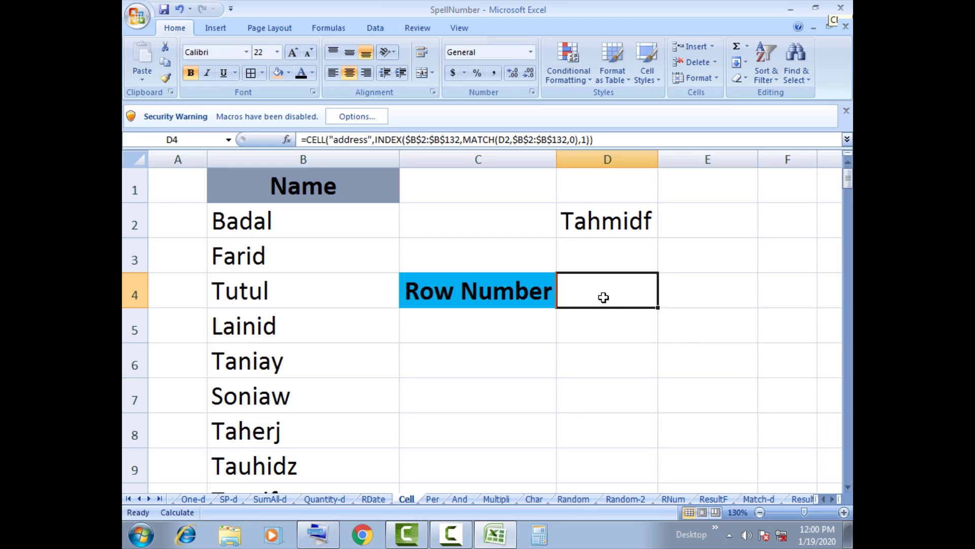
double_click(635, 300)
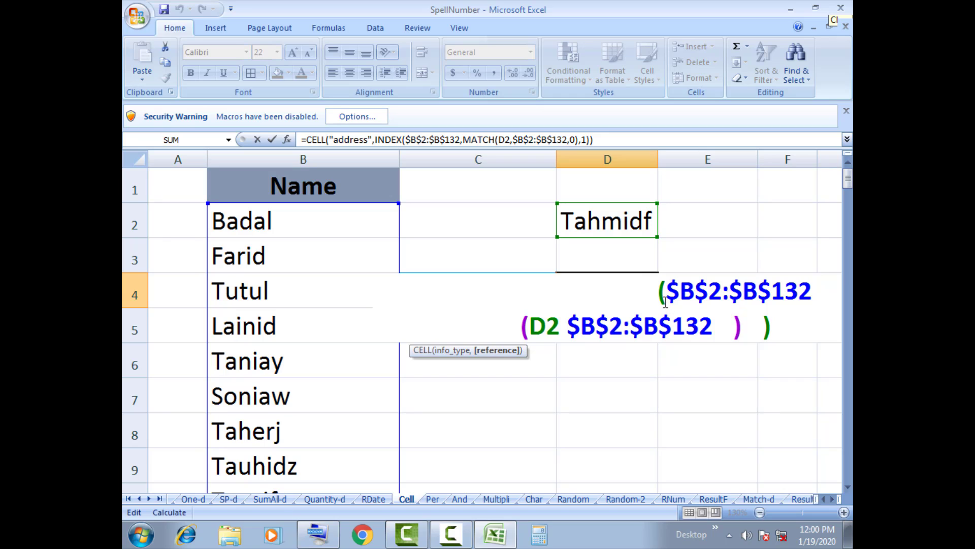
click(660, 301)
drag(661, 301, 360, 288)
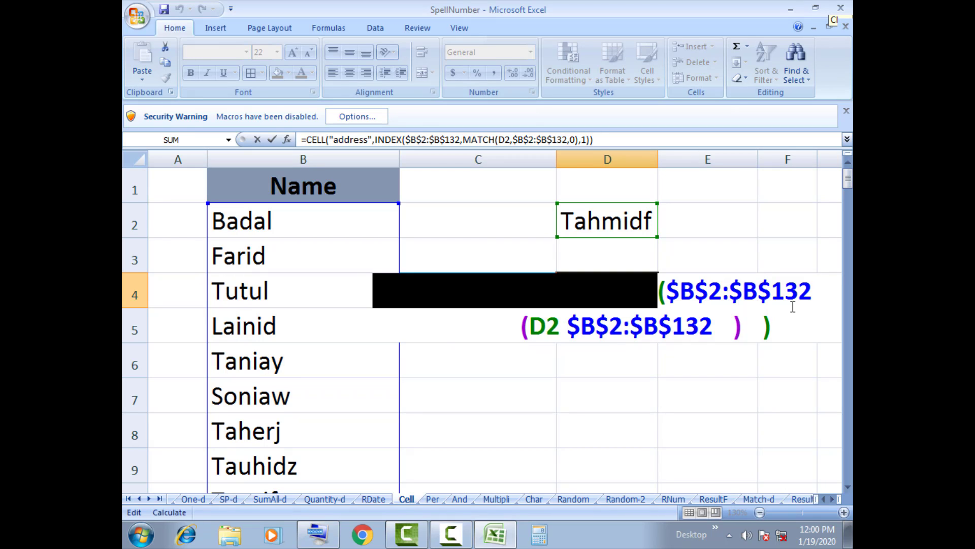
drag(784, 325, 375, 290)
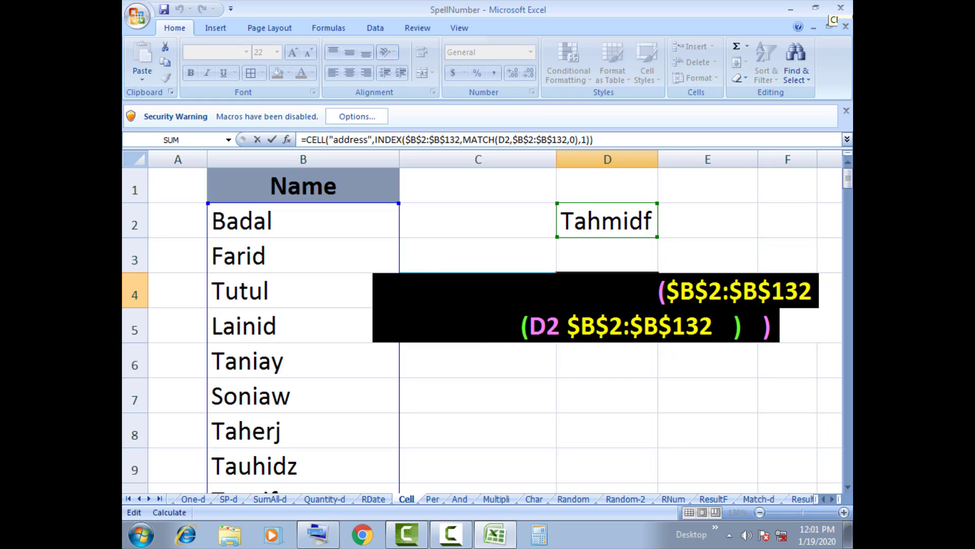
click(608, 310)
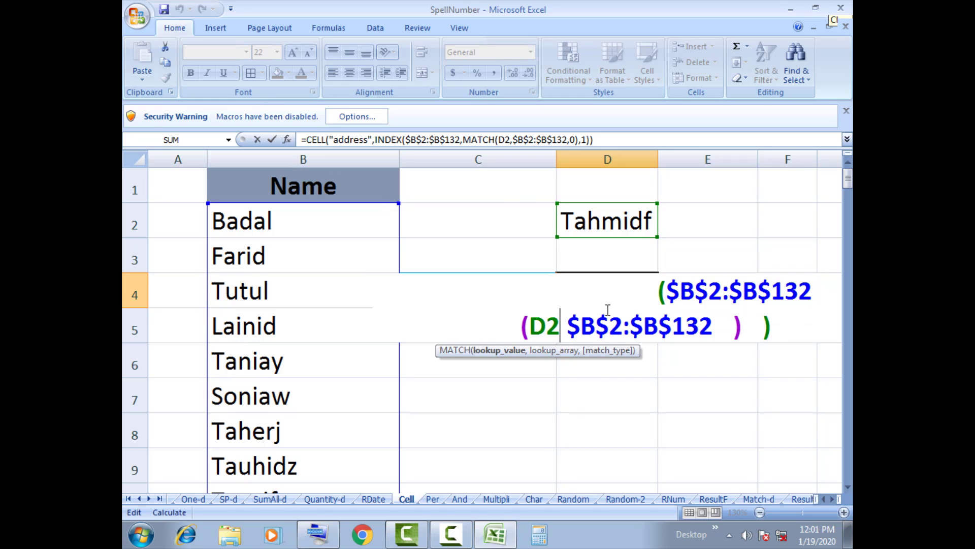
click(607, 382)
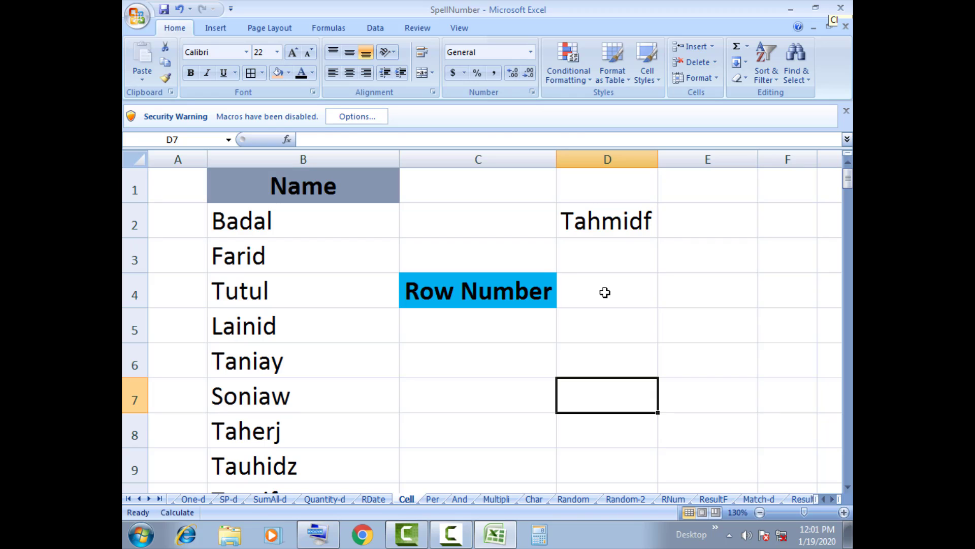
Set the font colour of cell D4 to the black theme colour
click(604, 293)
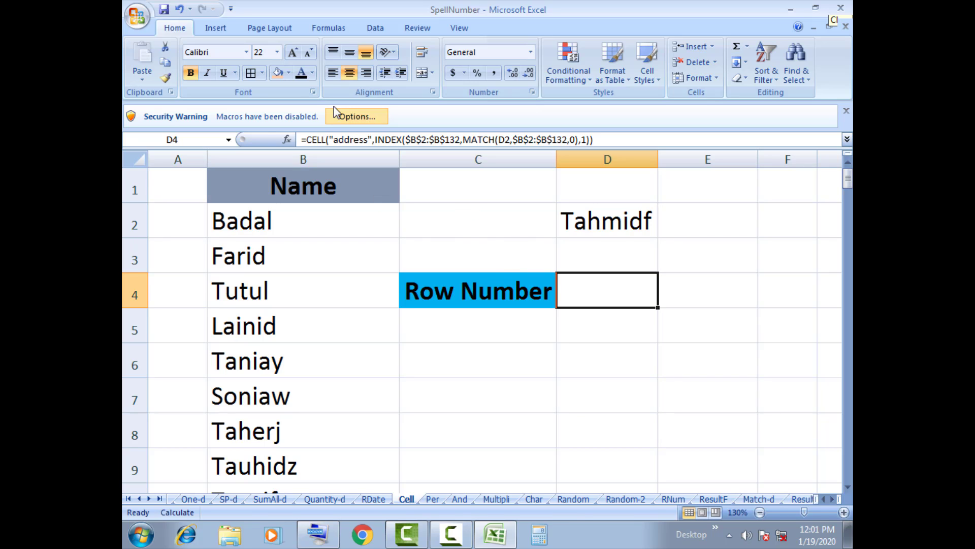
click(313, 73)
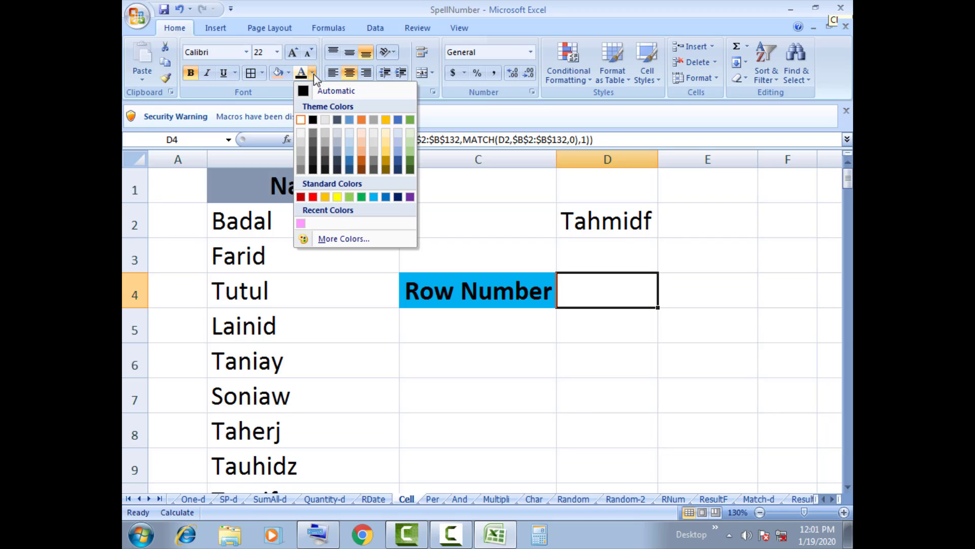
click(312, 120)
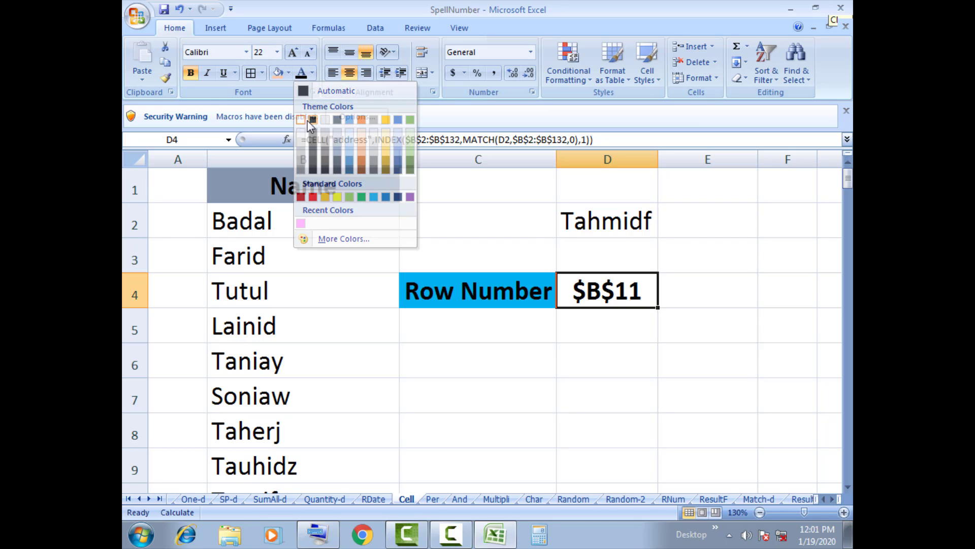
click(598, 318)
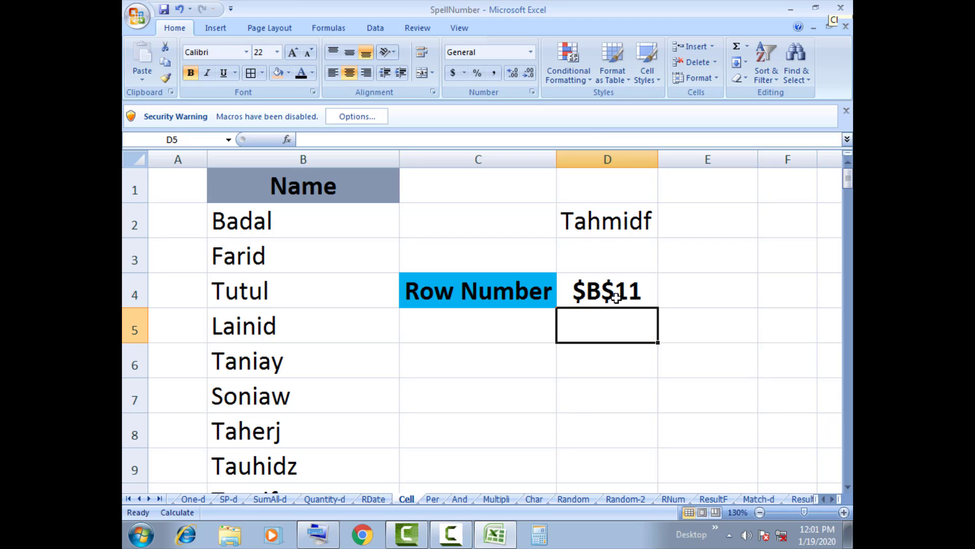
Check the address in D4 against the list in column B by locating the chosen name in row 11, cell B11
click(592, 300)
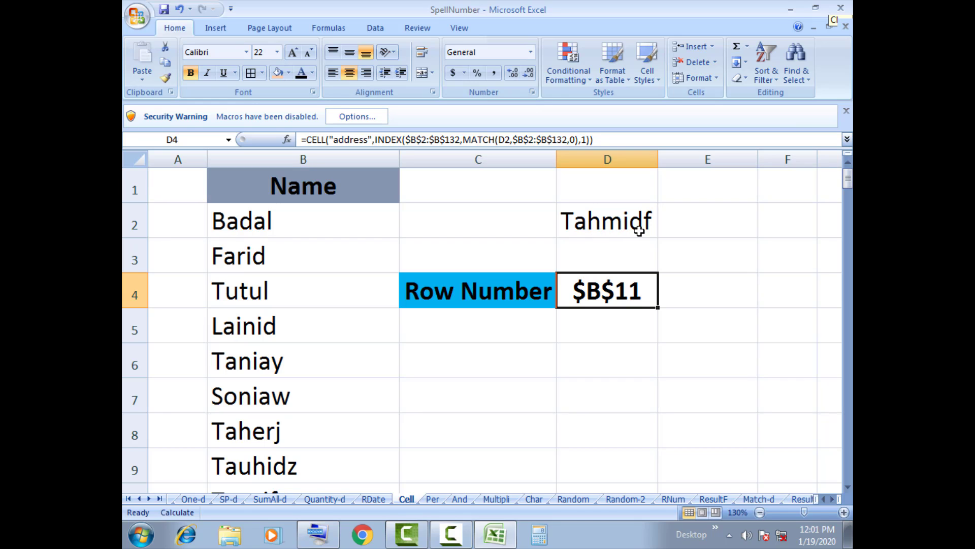
click(307, 462)
scroll(306, 463, down, 2)
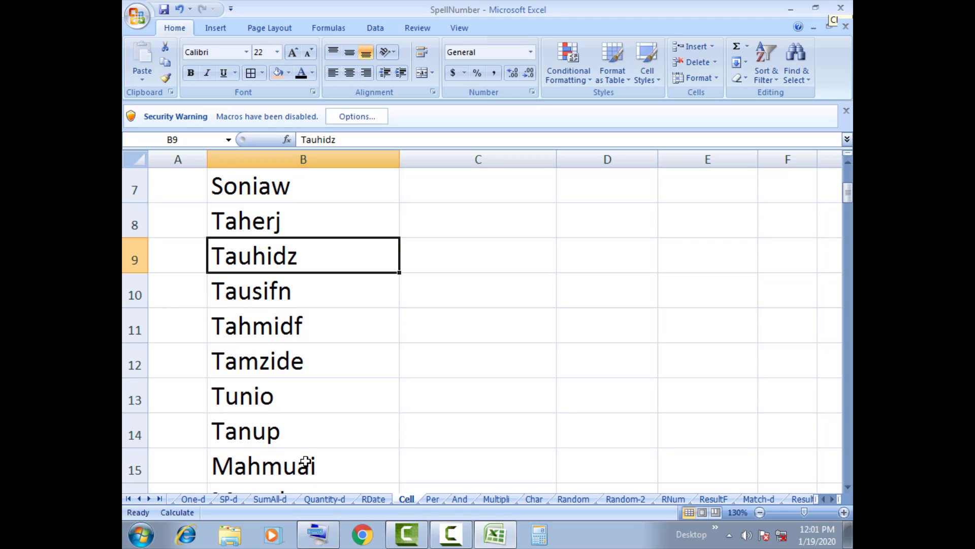
click(133, 329)
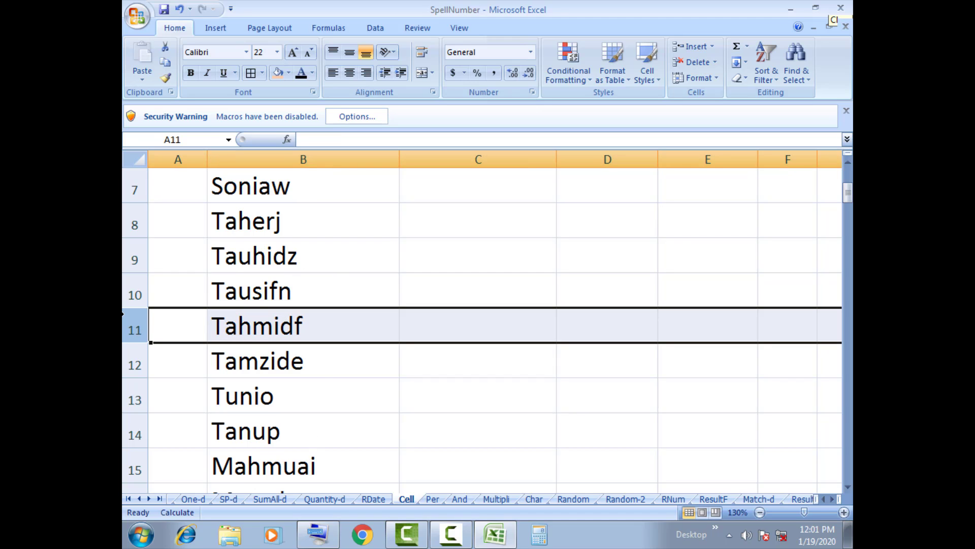
click(322, 334)
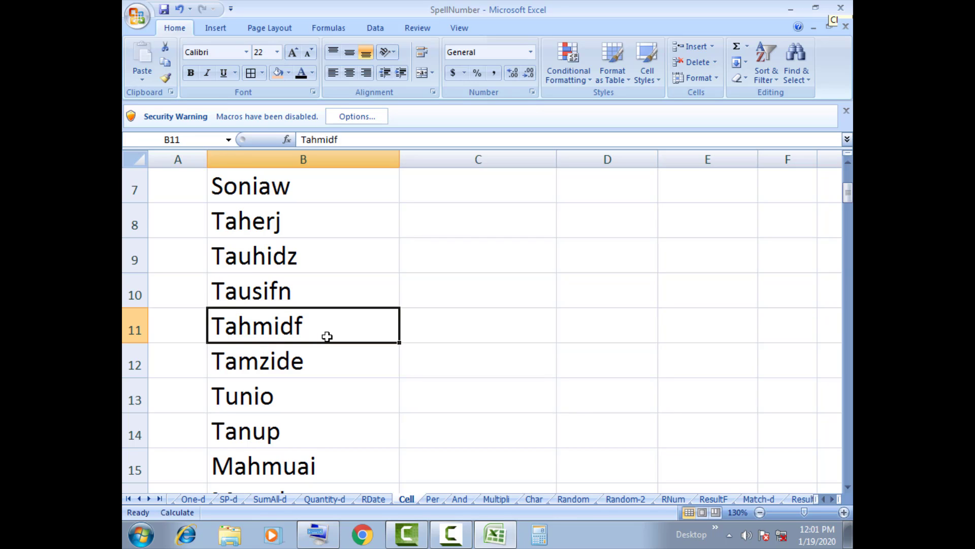
scroll(330, 336, up, 2)
click(633, 319)
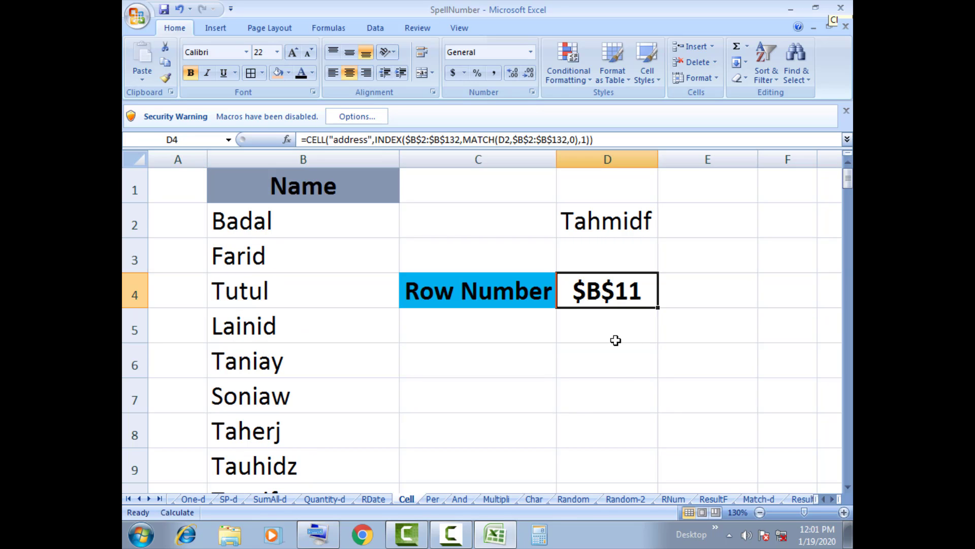
click(541, 379)
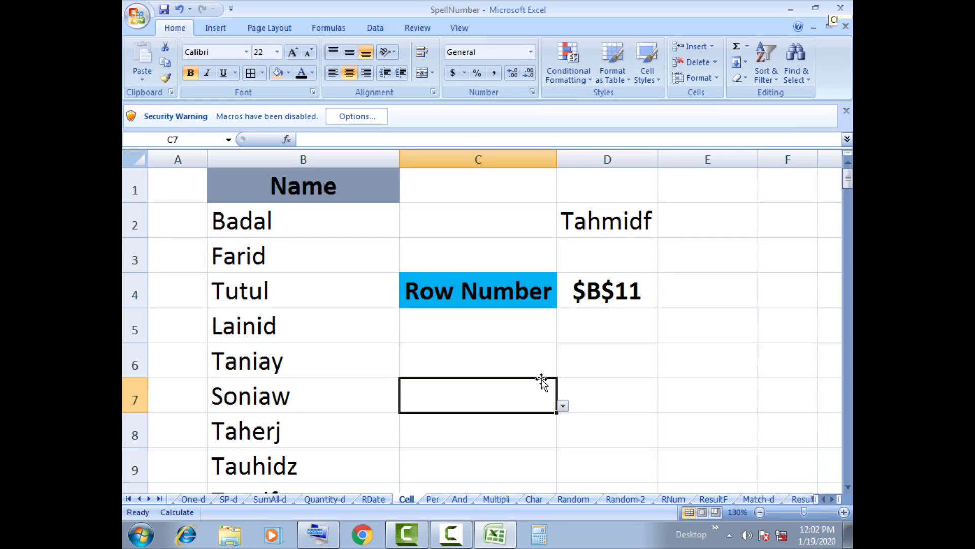
click(450, 535)
click(454, 407)
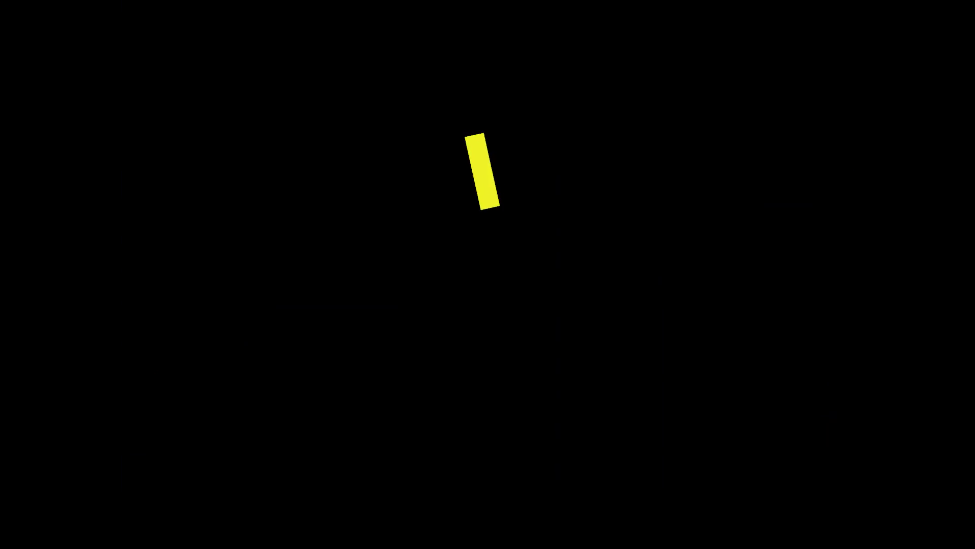